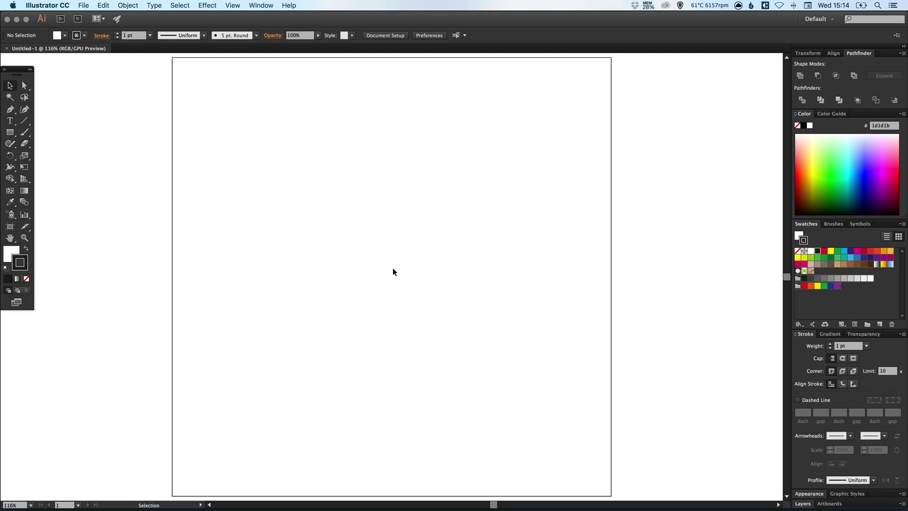
Draw a 600 × 600 px circle and move it to the artboard centre at X 400, Y 400.
left_click(10, 132)
left_click(43, 155)
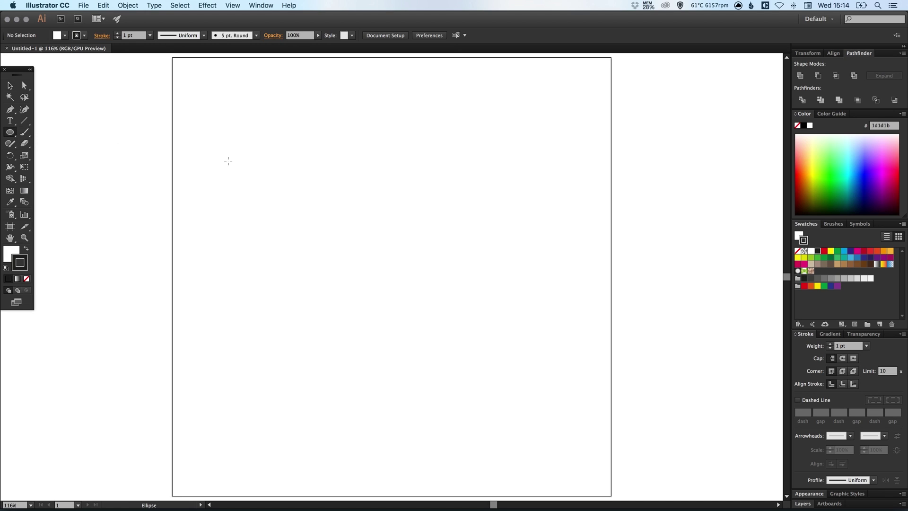
left_click(288, 191)
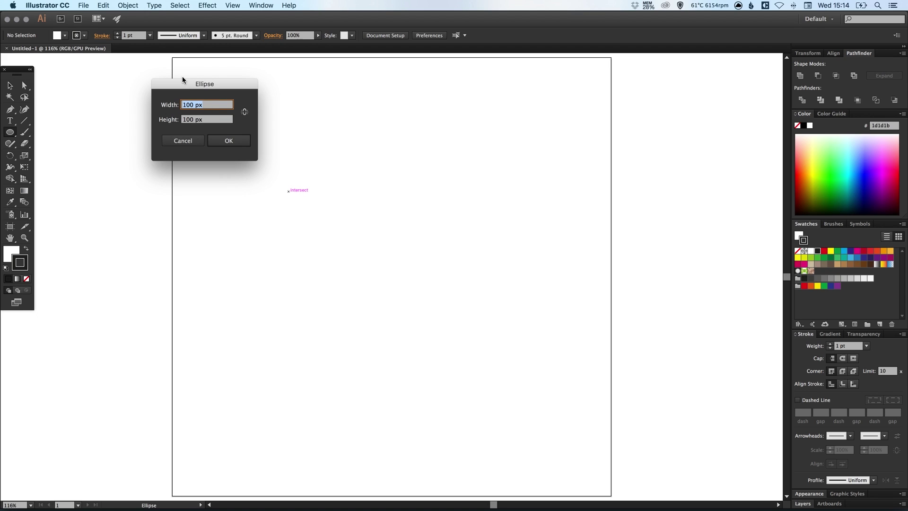
type("600")
key("Tab")
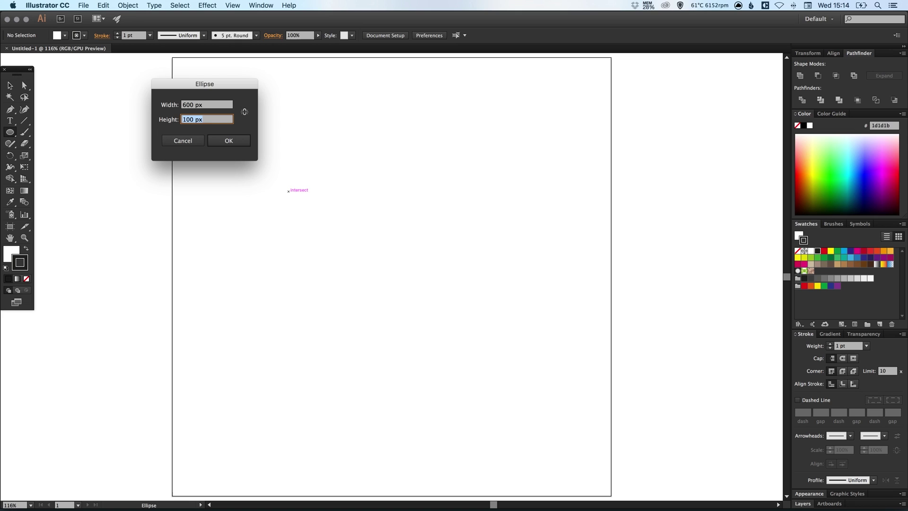
type("600")
key("Return")
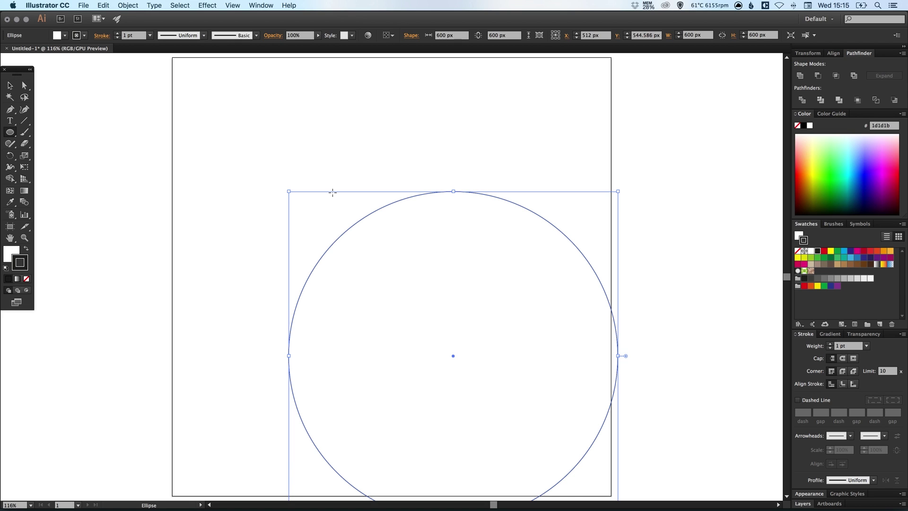
key("v")
left_click_drag(375, 214, 312, 137)
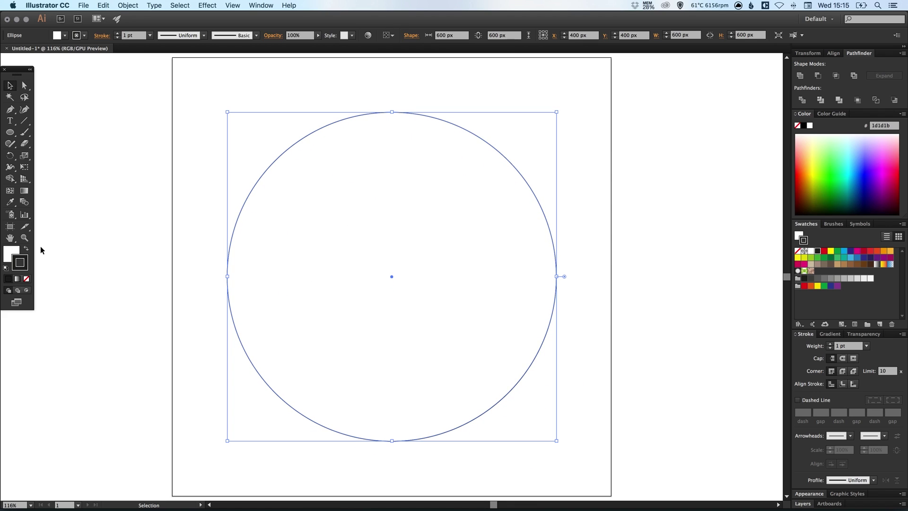
Give the circle no stroke and a yellow ffd972 fill.
left_click(27, 279)
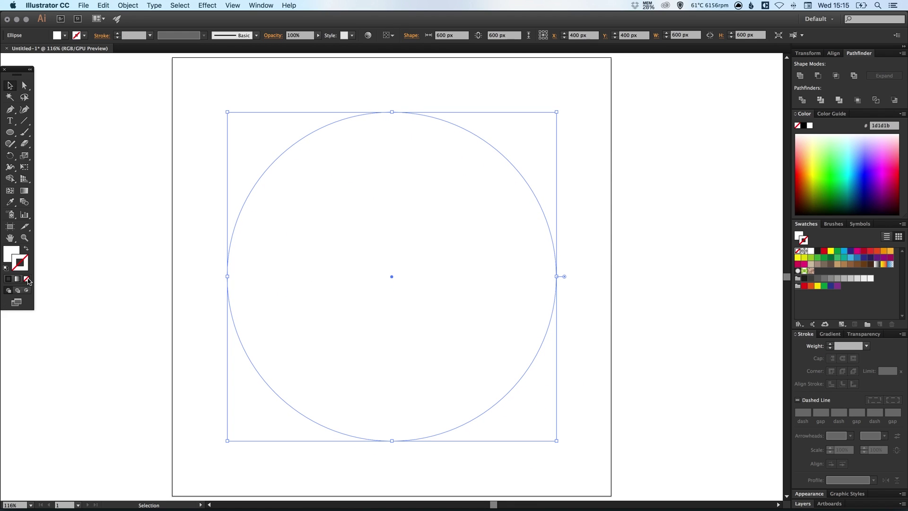
left_click(10, 254)
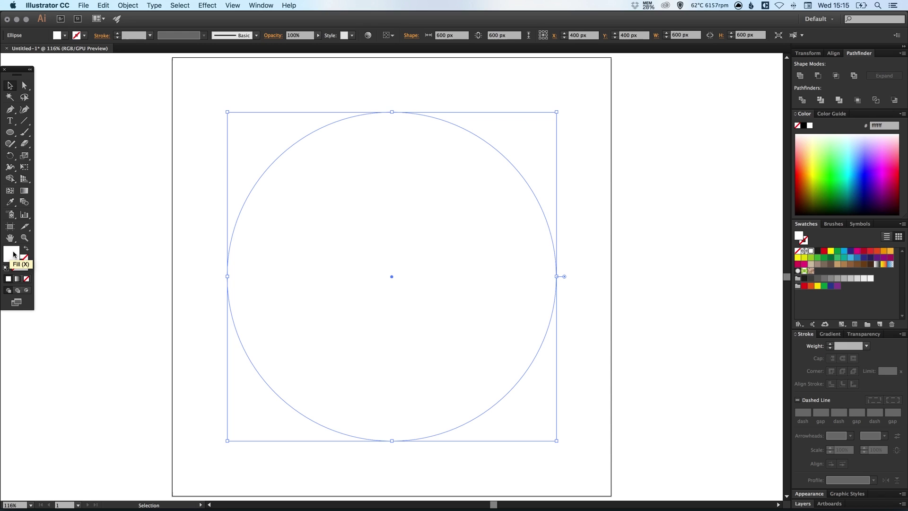
double_click(11, 256)
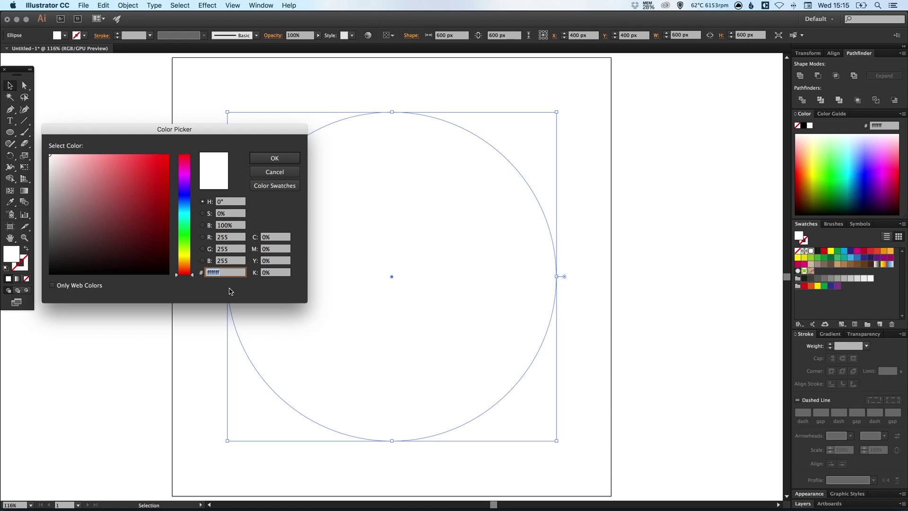
type("ffd972")
left_click(278, 160)
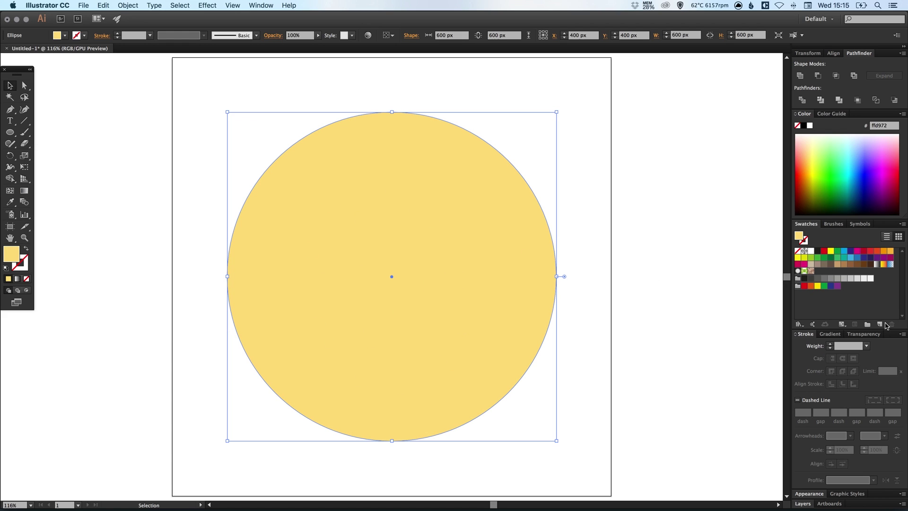
Save the yellow as a new global swatch and deselect the circle.
left_click(885, 324)
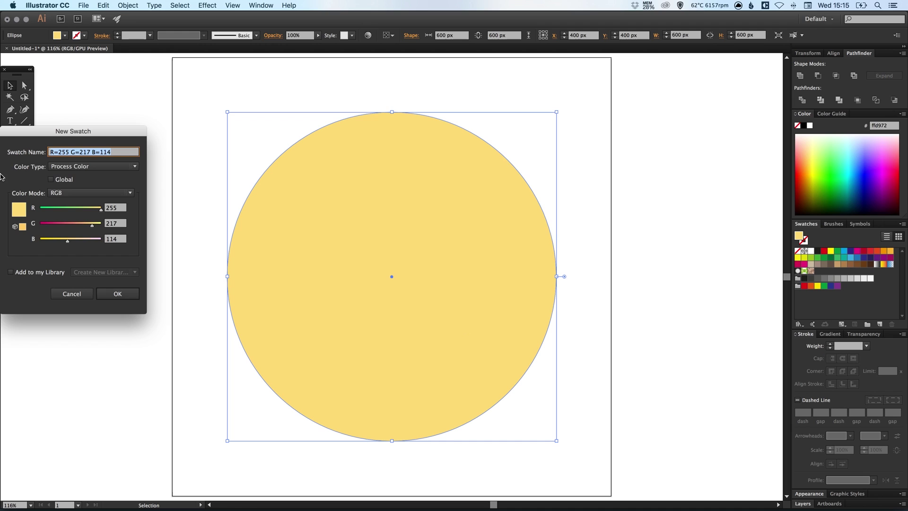
left_click(52, 180)
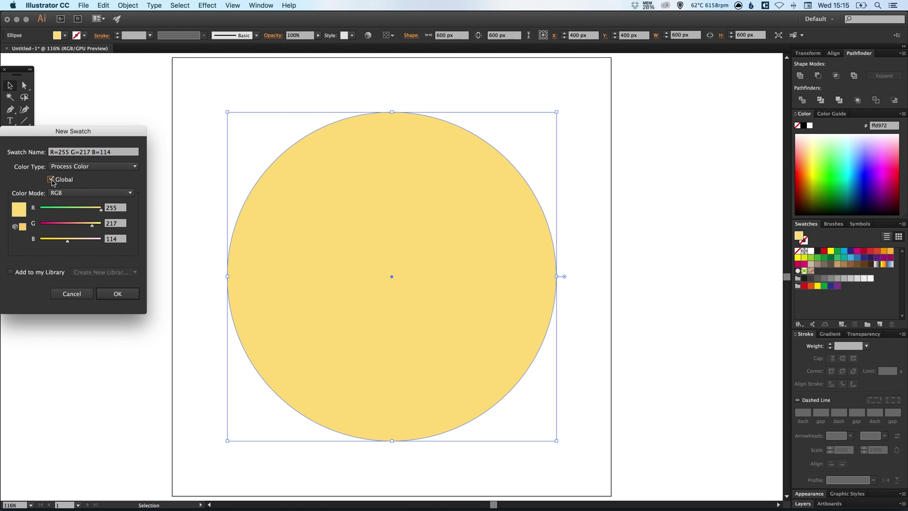
left_click(118, 294)
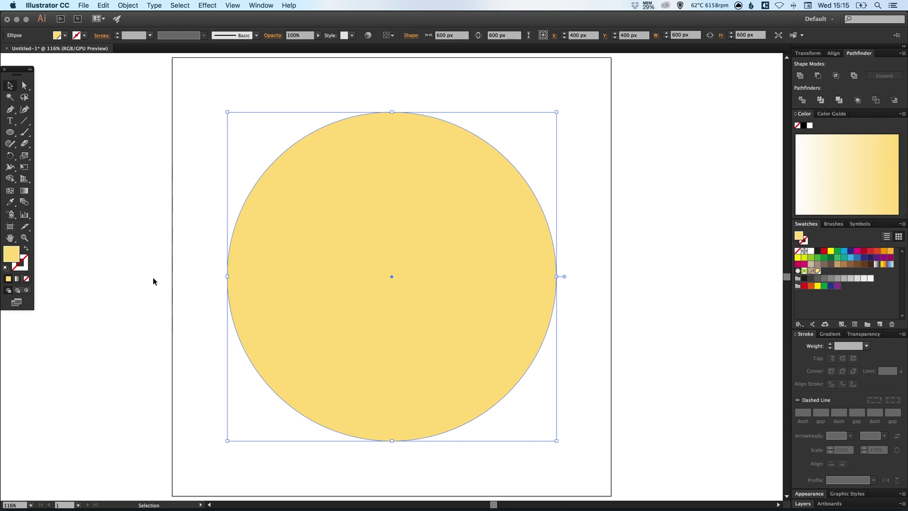
left_click(762, 209)
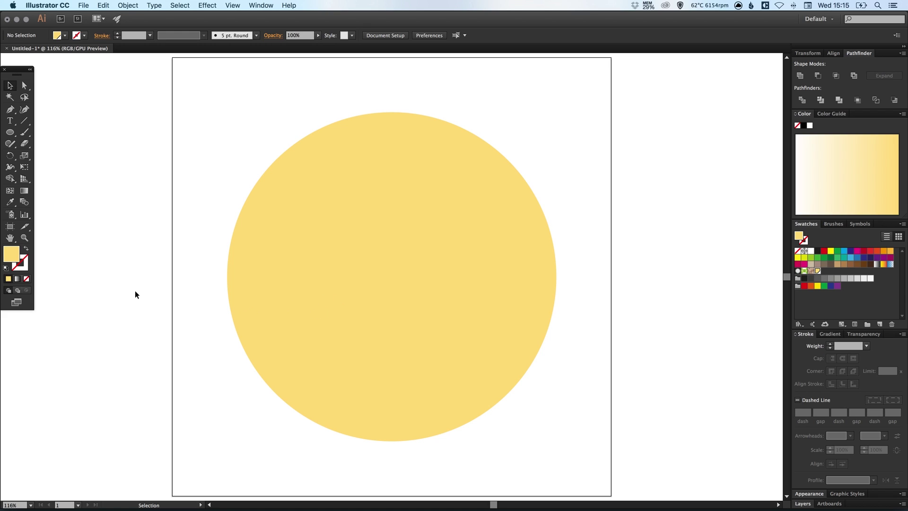
Set the fill colour to pink f25268 and store it as a global swatch.
double_click(10, 256)
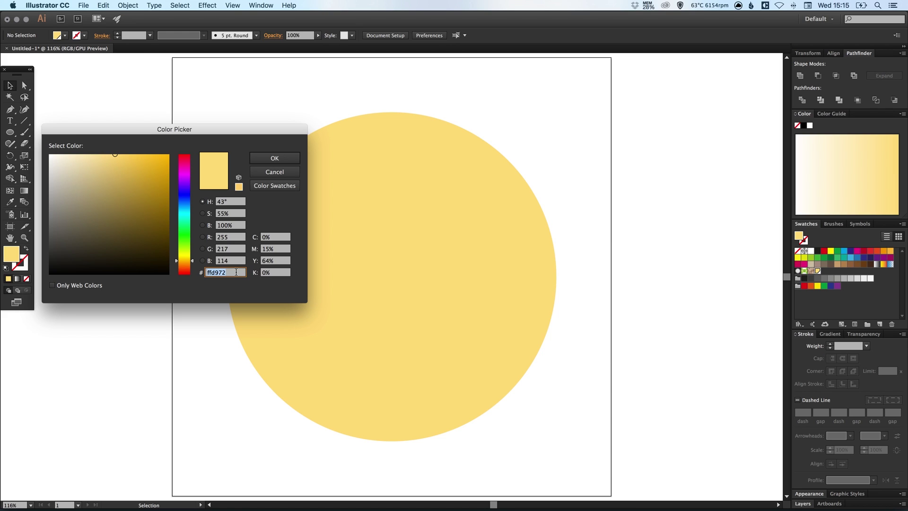
type("f25268")
key("Return")
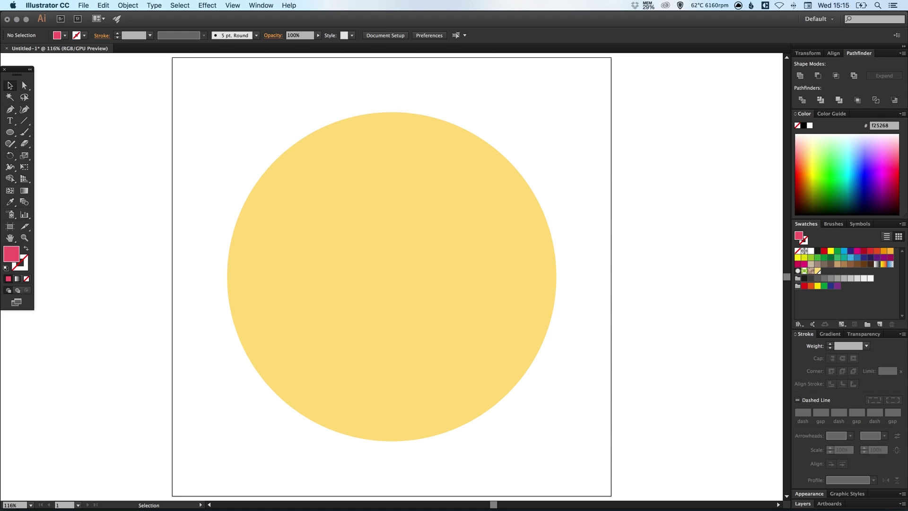
left_click(880, 324)
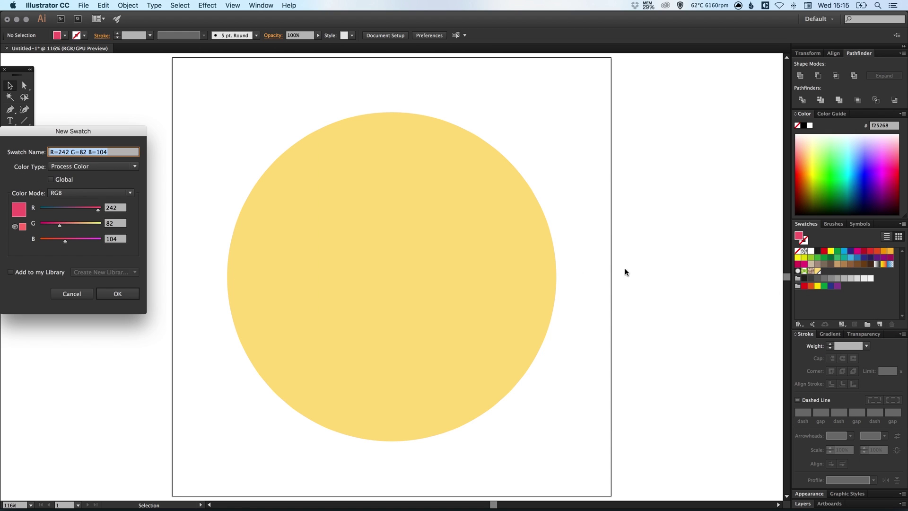
left_click(58, 181)
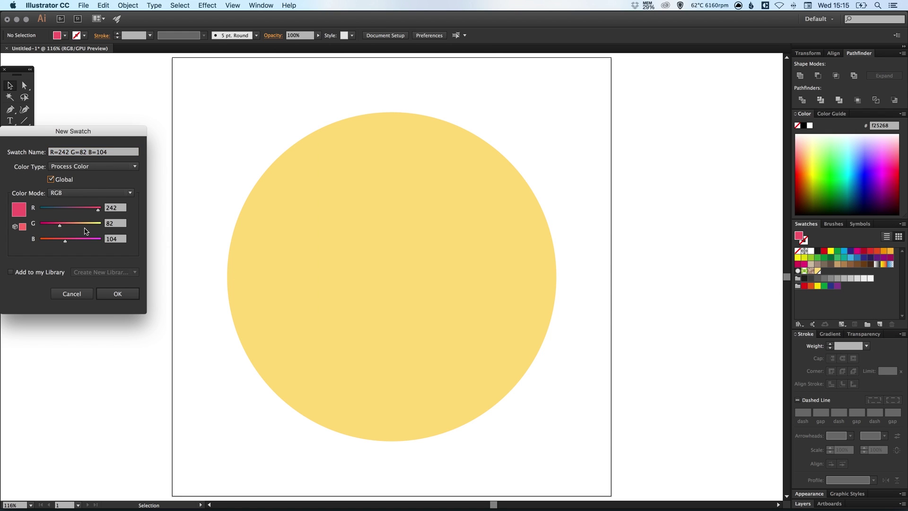
left_click(113, 295)
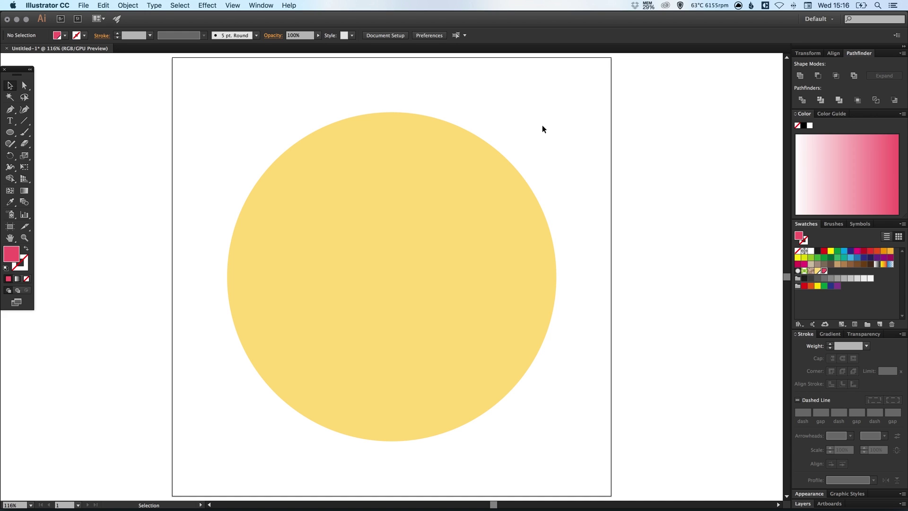
Apply a linear gradient to the circle with yellow and pink swatch stops.
left_click_drag(534, 121, 449, 232)
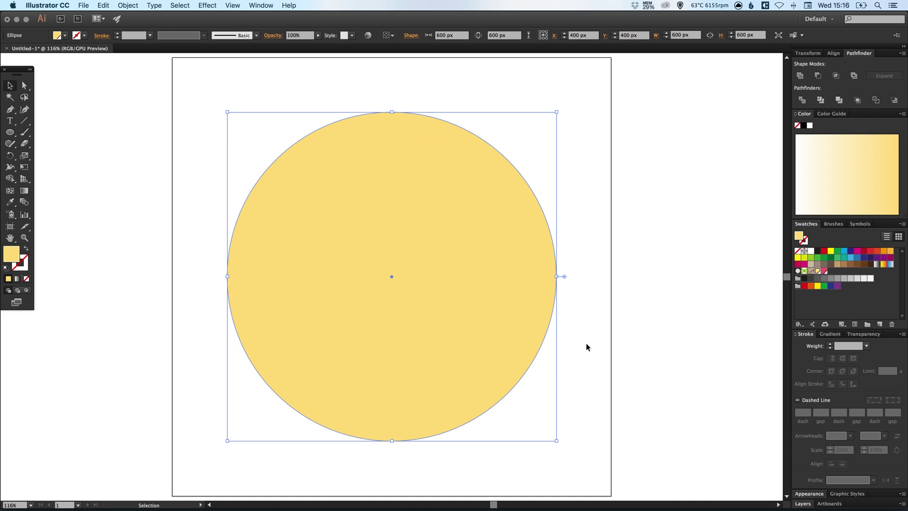
left_click(831, 334)
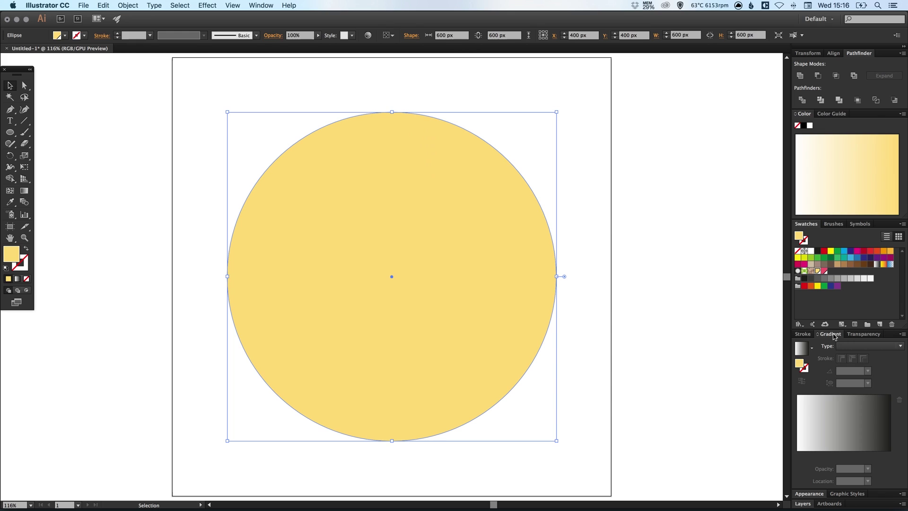
left_click(840, 422)
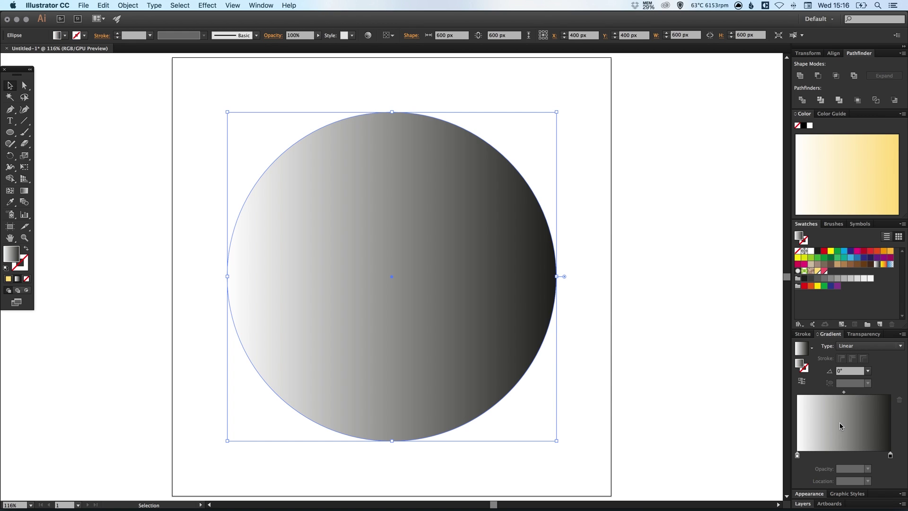
left_click(817, 272)
left_click_drag(817, 273, 802, 459)
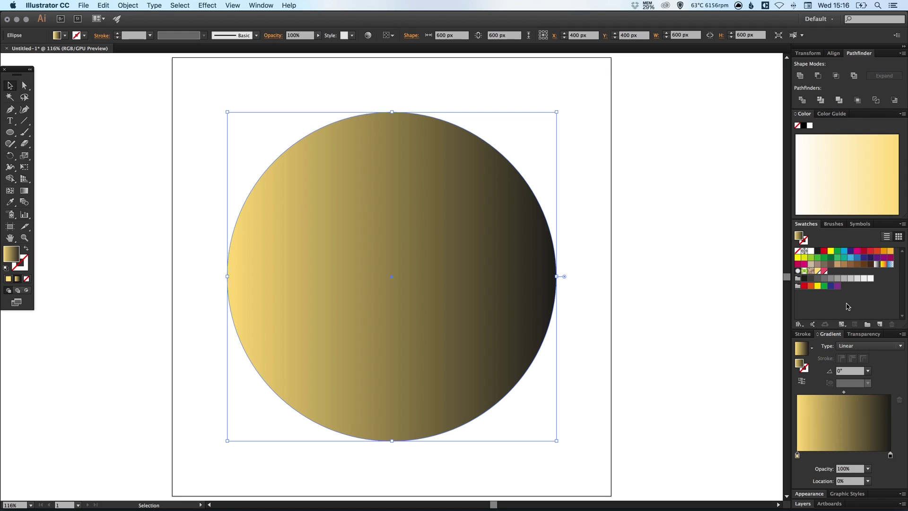
left_click(824, 271)
left_click_drag(826, 274, 892, 458)
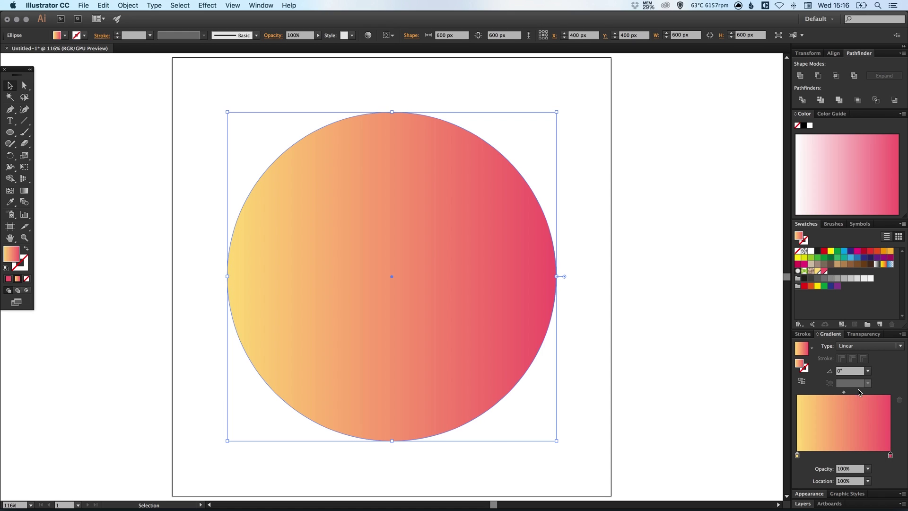
Set the gradient angle to 90° and move the yellow stop to 22.73%.
left_click(842, 371)
type("90")
key("Return")
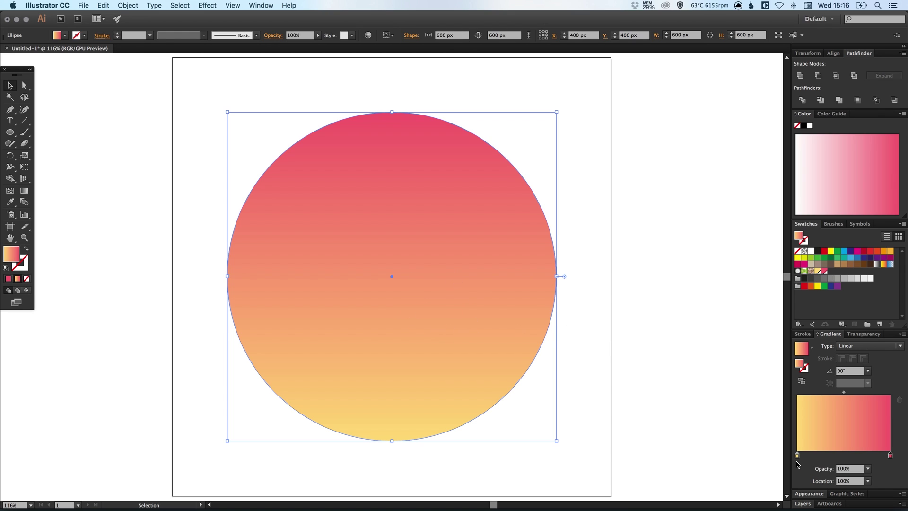
left_click_drag(798, 457, 820, 459)
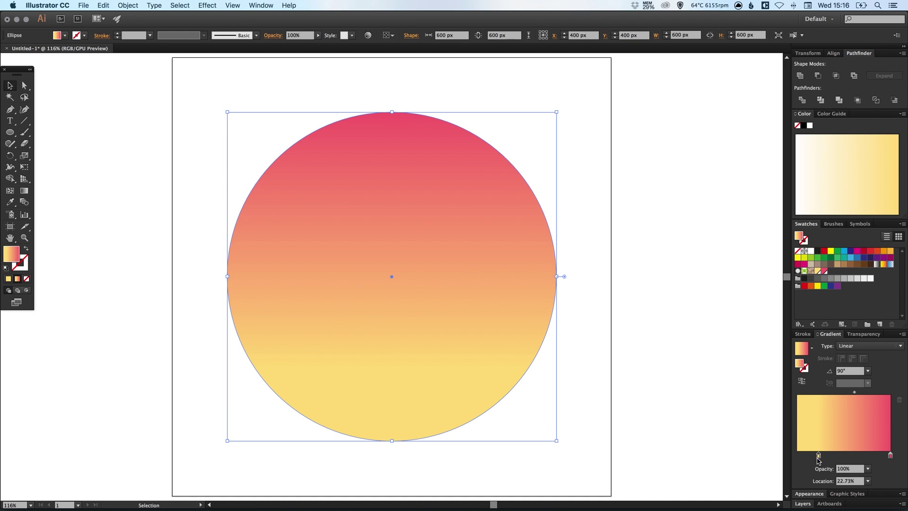
left_click(623, 220)
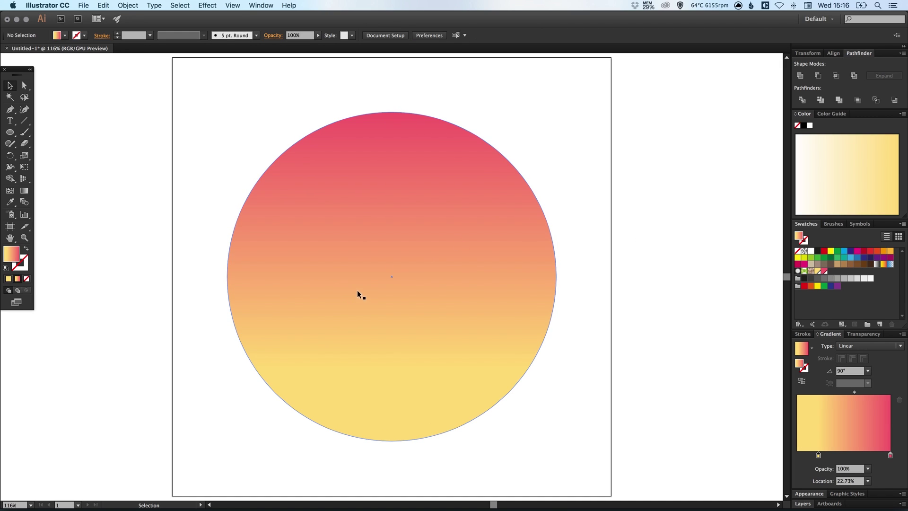
Draw a small circle and fill it with dark navy 262c38.
left_click(10, 132)
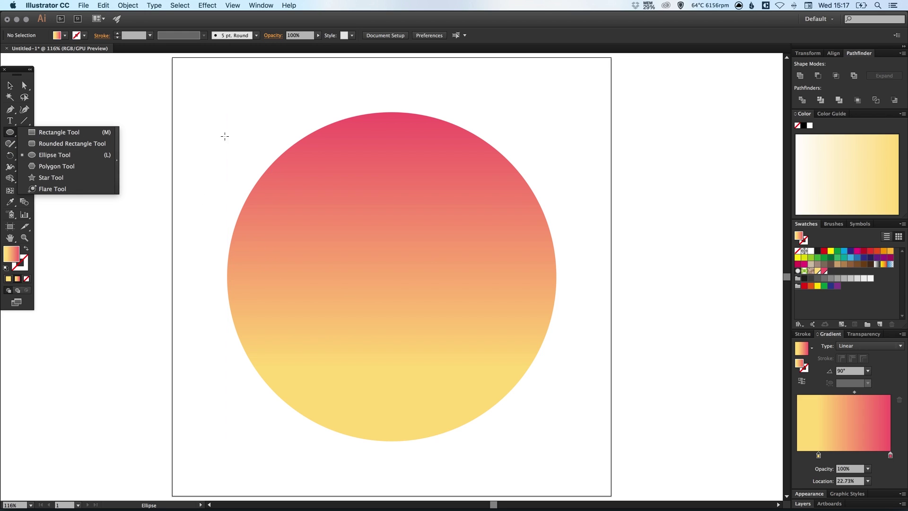
left_click_drag(209, 131, 227, 149)
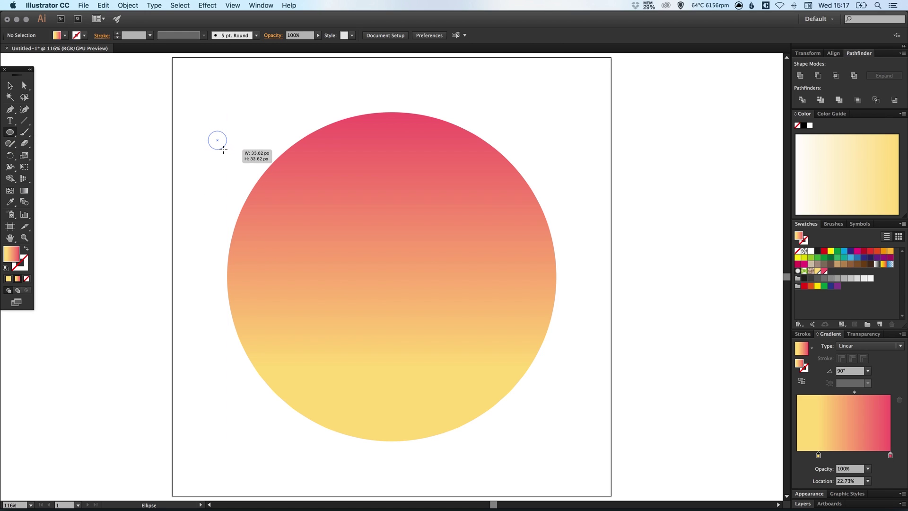
key("v")
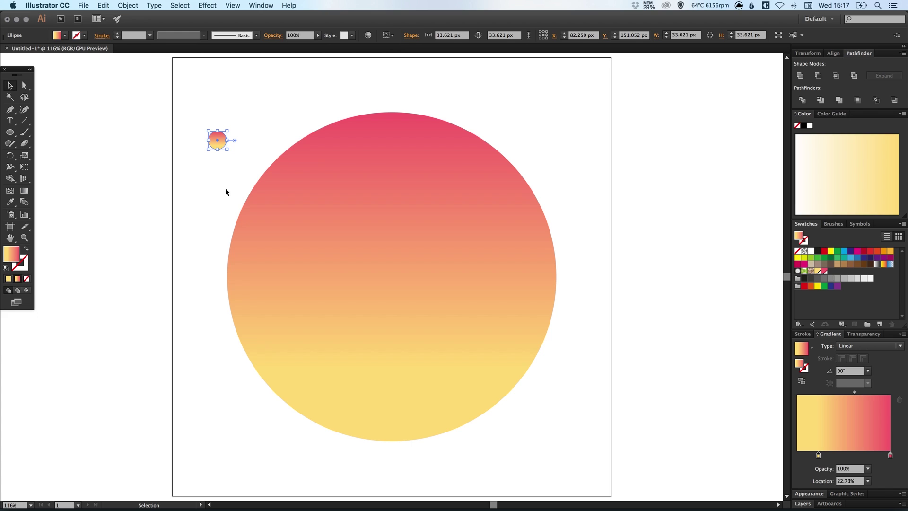
left_click(11, 255)
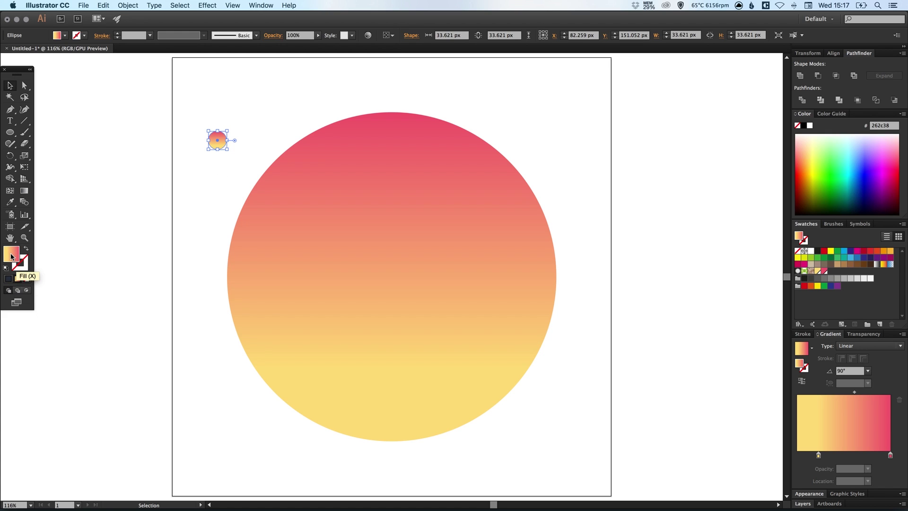
double_click(11, 255)
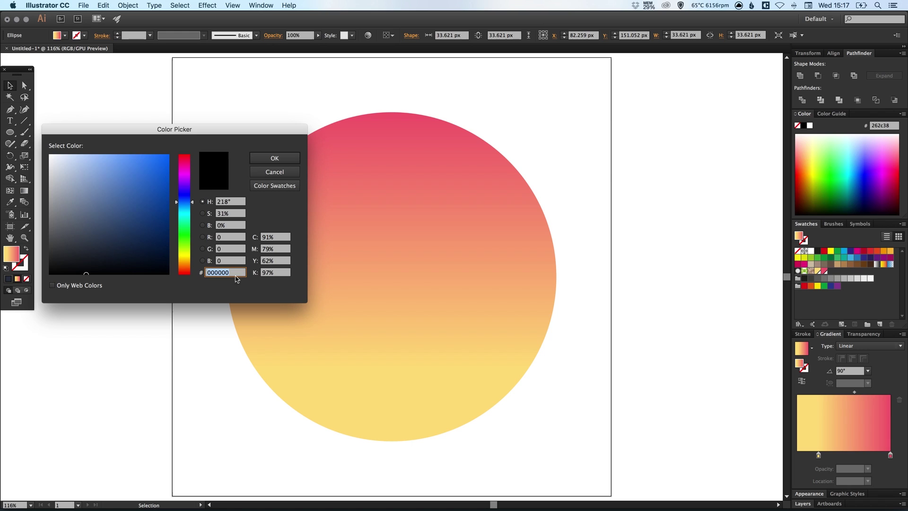
type("262c38")
key("Return")
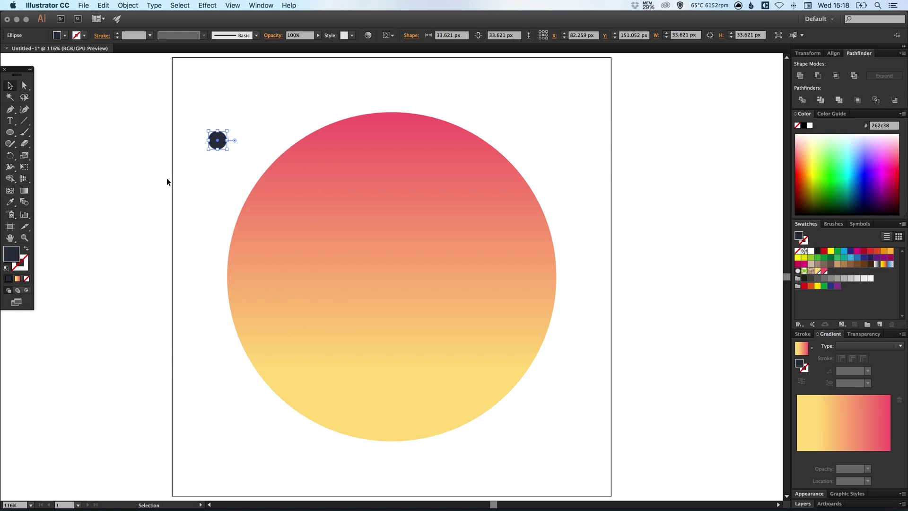
left_click(206, 119)
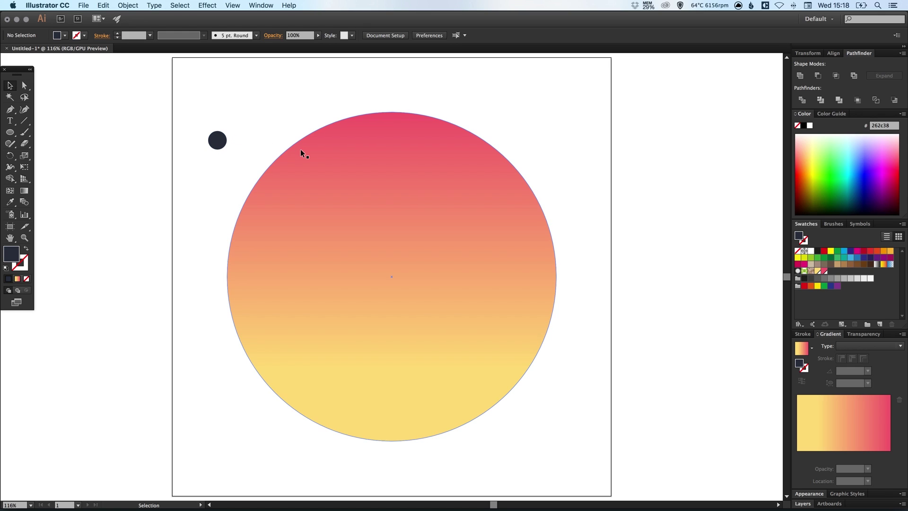
Place the dark circle on the face's left side and scale it to about 46.5 px.
left_click_drag(217, 145, 335, 292)
key("v")
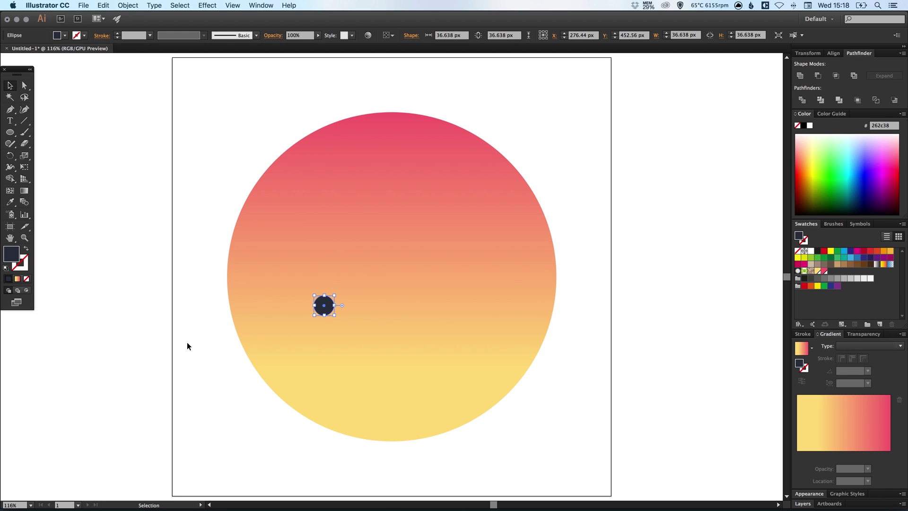
left_click(189, 345)
left_click(330, 306)
left_click_drag(334, 294, 320, 319)
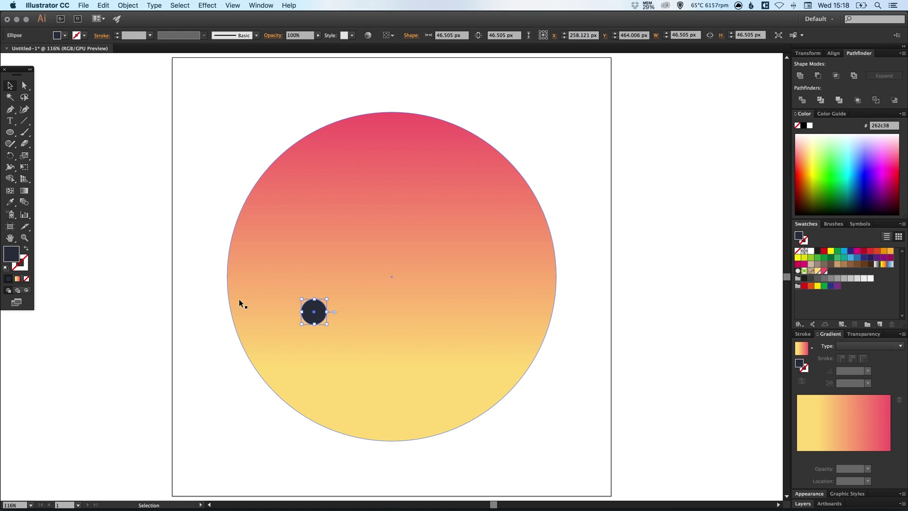
Draw a curved eyebrow path with the Pen tool above the left eye.
left_click(8, 111)
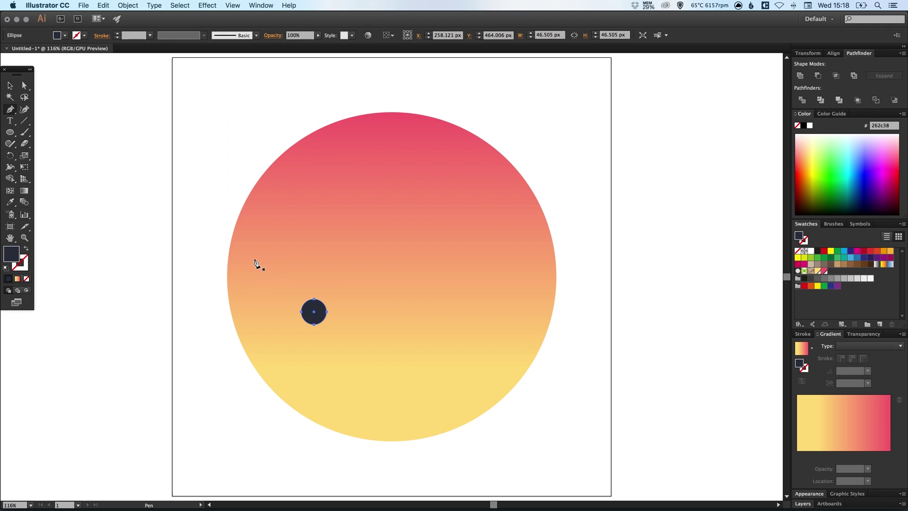
left_click(254, 269)
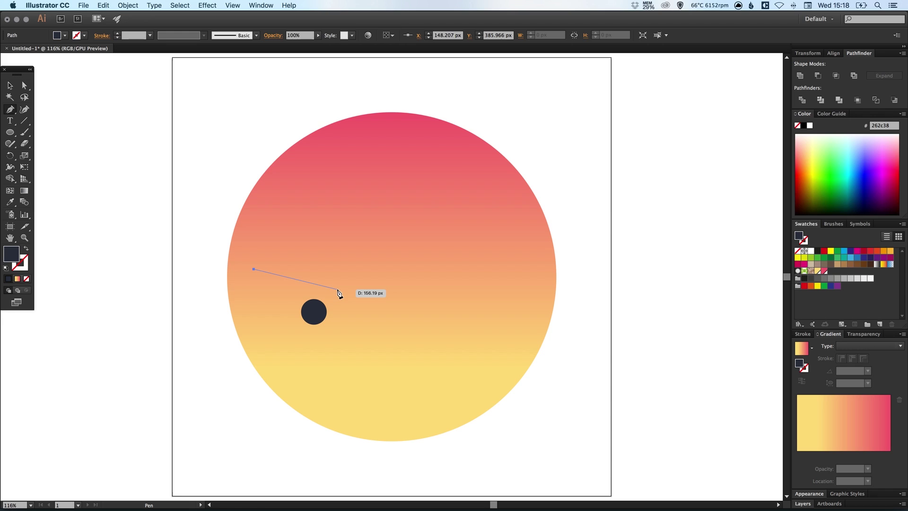
left_click_drag(339, 289, 377, 289)
left_click_drag(379, 290, 381, 290)
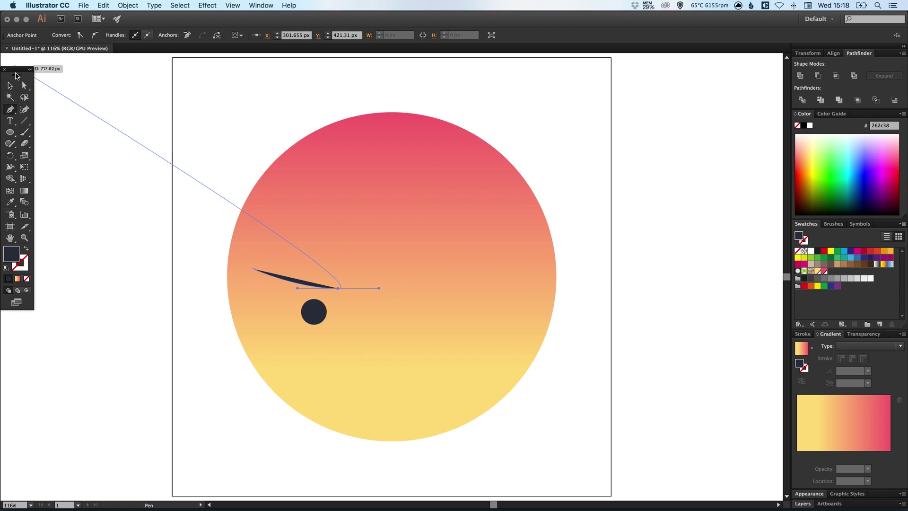
left_click(10, 85)
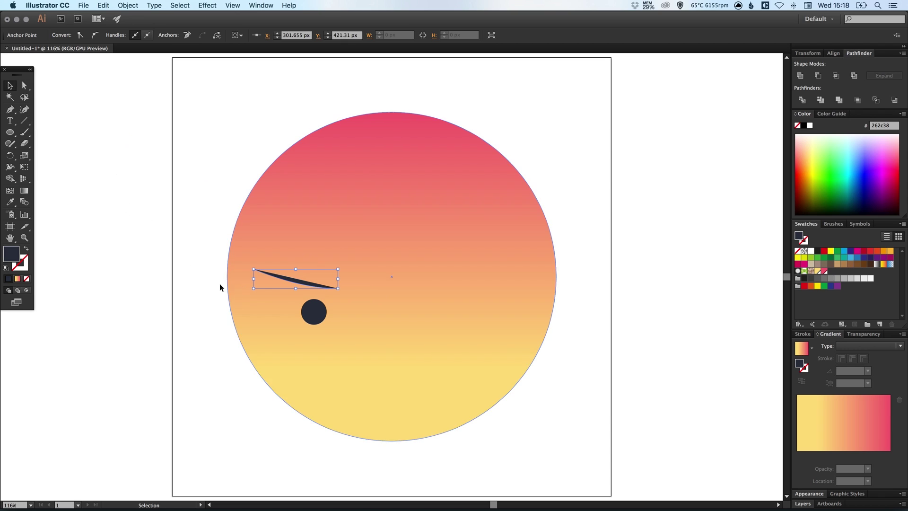
Turn the eyebrow's fill into a 15 pt dark stroke with Round Cap.
left_click(26, 250)
left_click(802, 333)
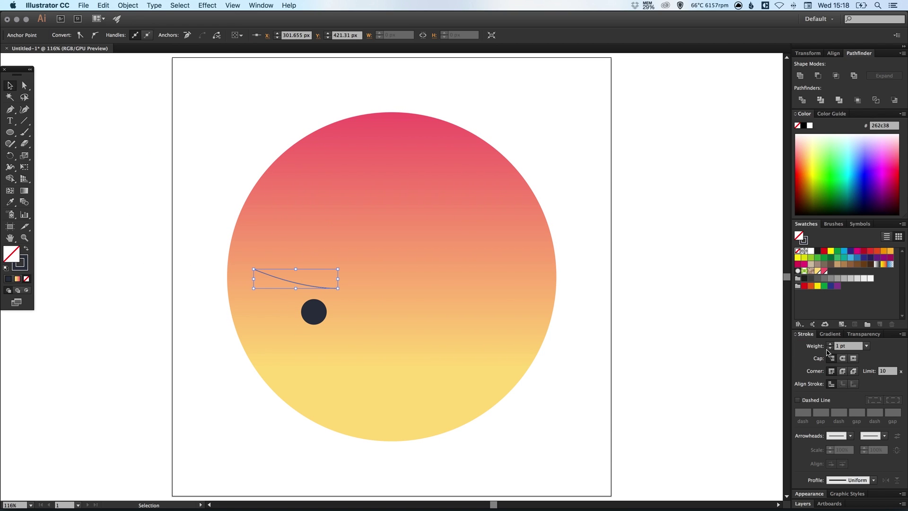
left_click(841, 346)
type("0")
key("Return")
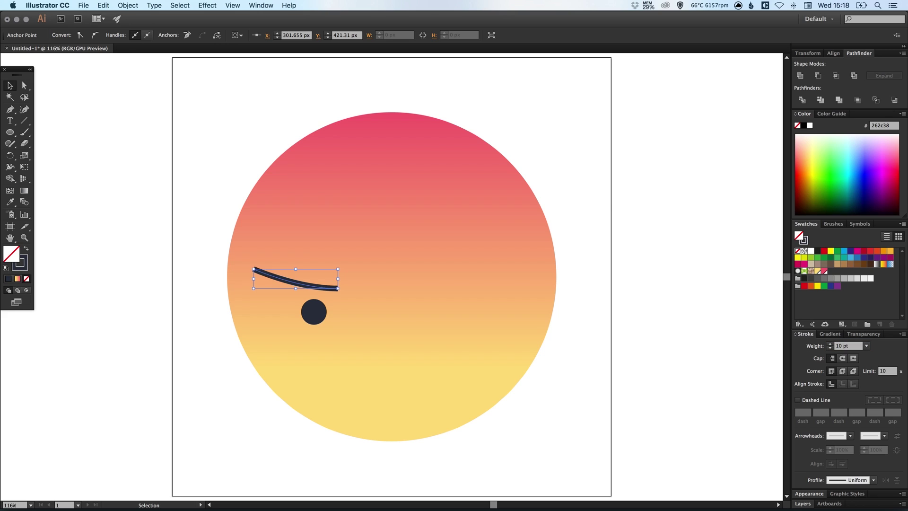
left_click(843, 359)
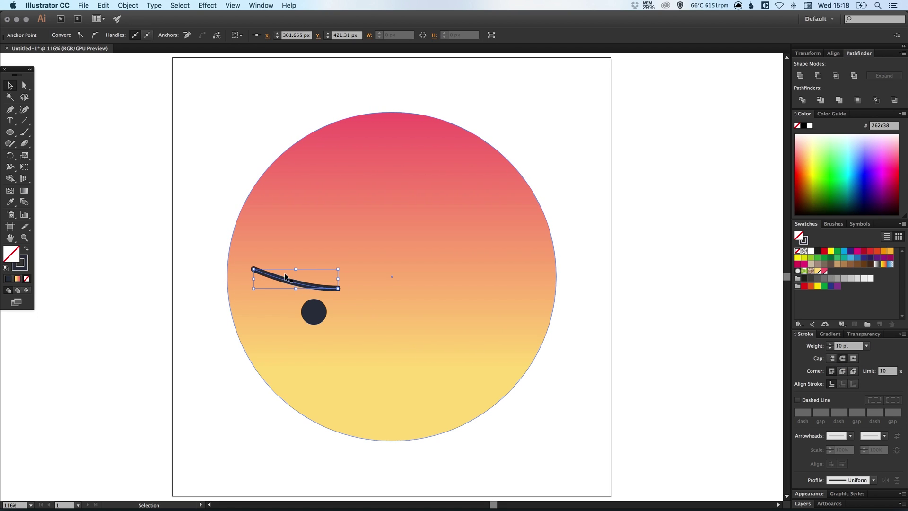
left_click(849, 346)
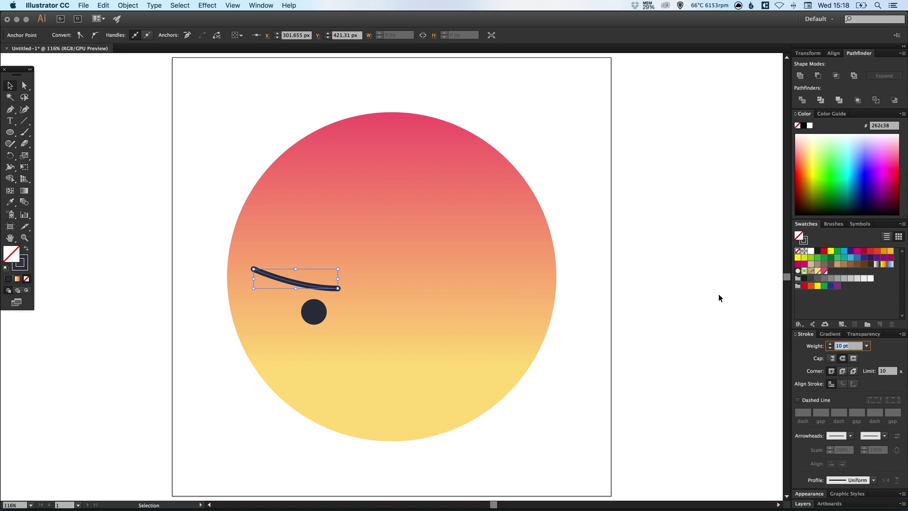
type("15")
key("Return")
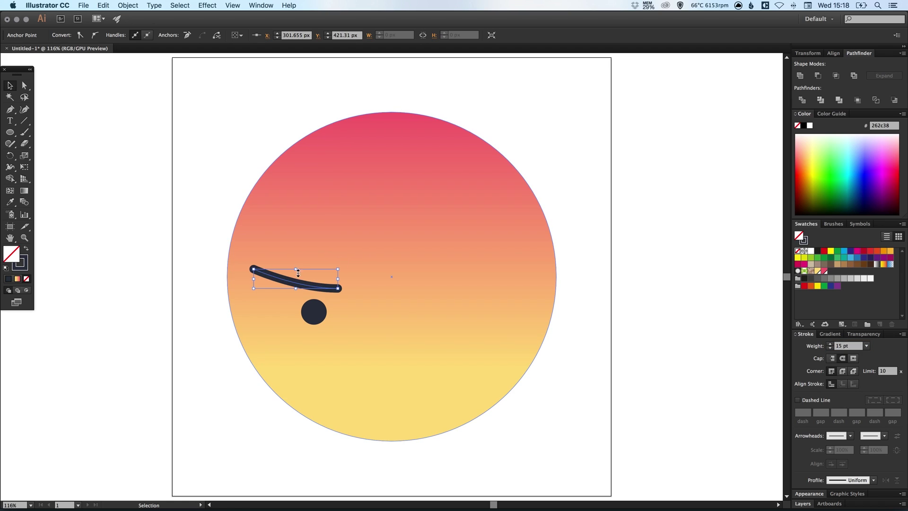
Tuck the eye under the eyebrow and shift the pair up and left.
left_click_drag(318, 314, 314, 302)
left_click(189, 224)
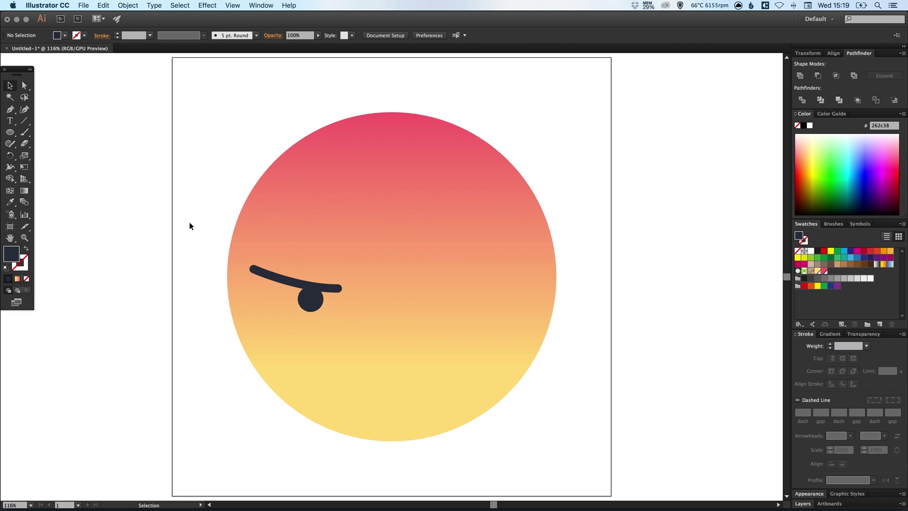
left_click_drag(363, 273, 351, 267)
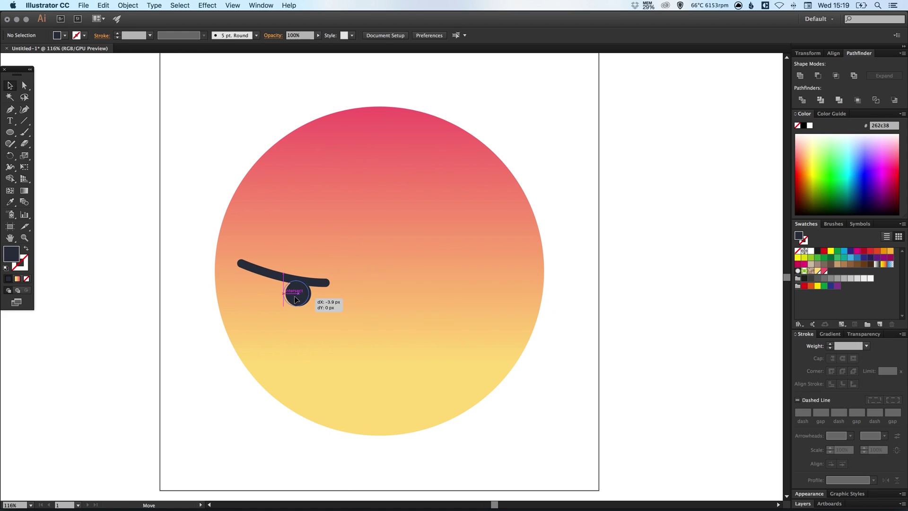
mouse_move(307, 297)
left_mouse_down()
mouse_move(316, 288)
mouse_move(324, 324)
mouse_move(289, 306)
left_mouse_up()
left_click(316, 285, "shift")
key("space")
left_click_drag(341, 309, 323, 299)
left_click(597, 200)
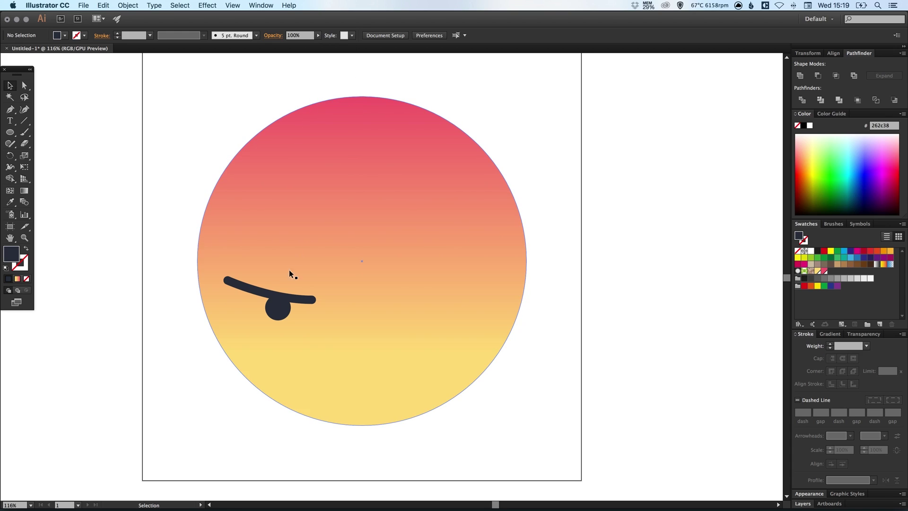
Copy the eyebrow and eye, paste in place, and move the copy right.
left_click(274, 311)
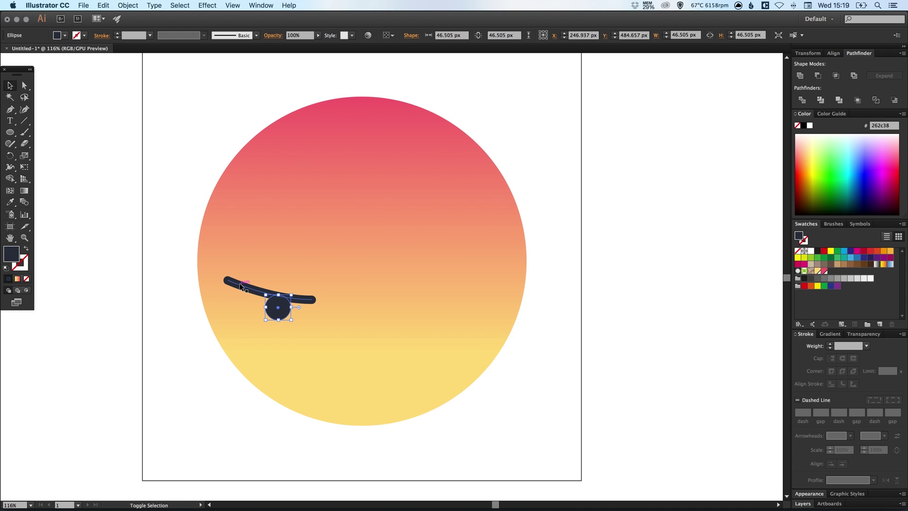
left_click(241, 286, "shift")
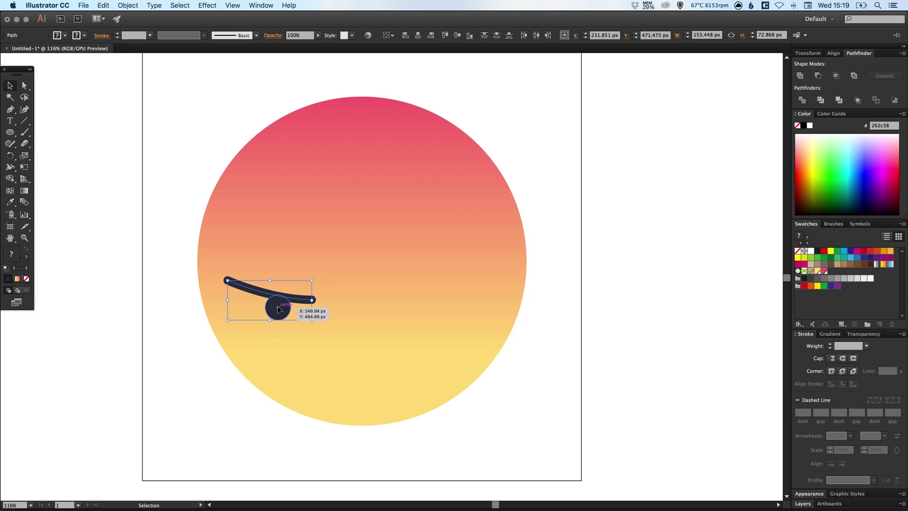
left_click(102, 5)
left_click(108, 48)
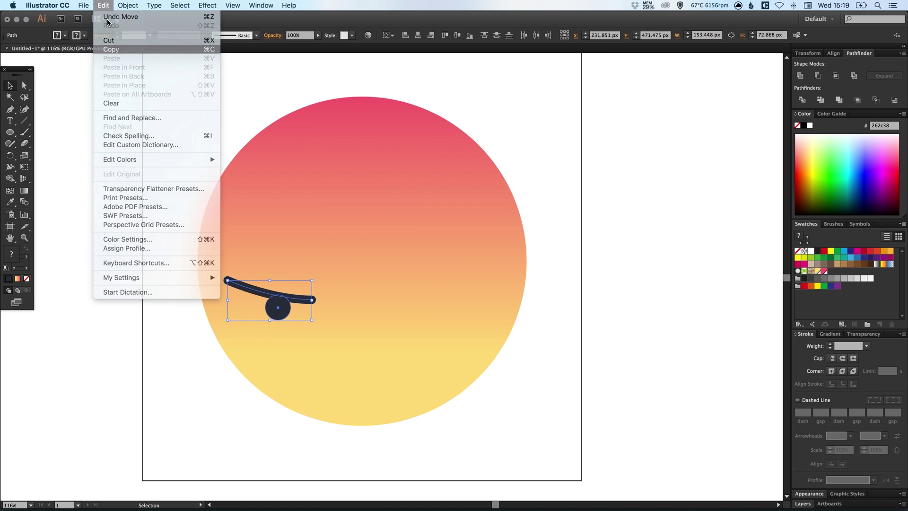
left_click(102, 5)
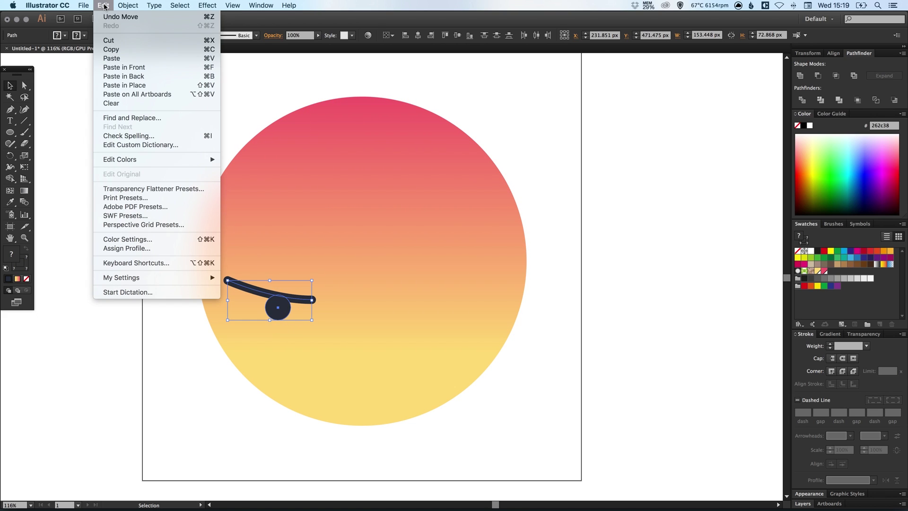
left_click(116, 86)
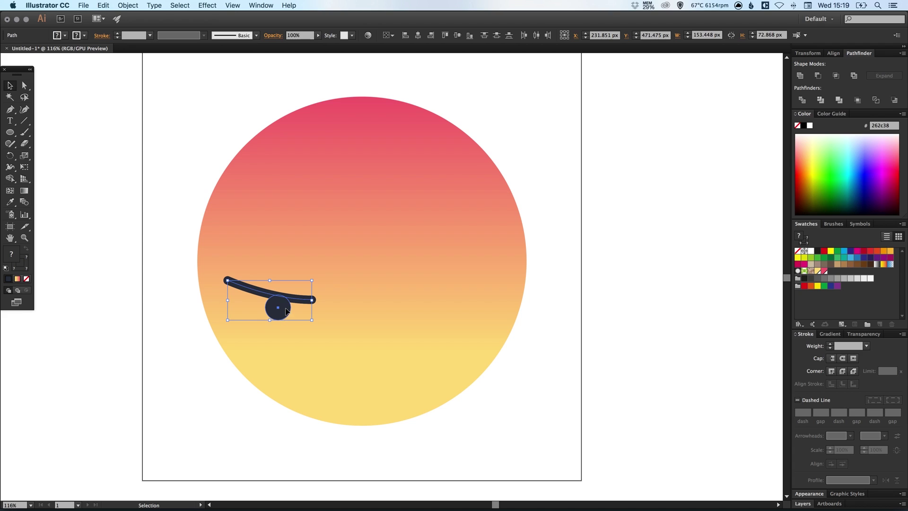
left_click_drag(286, 311, 444, 311)
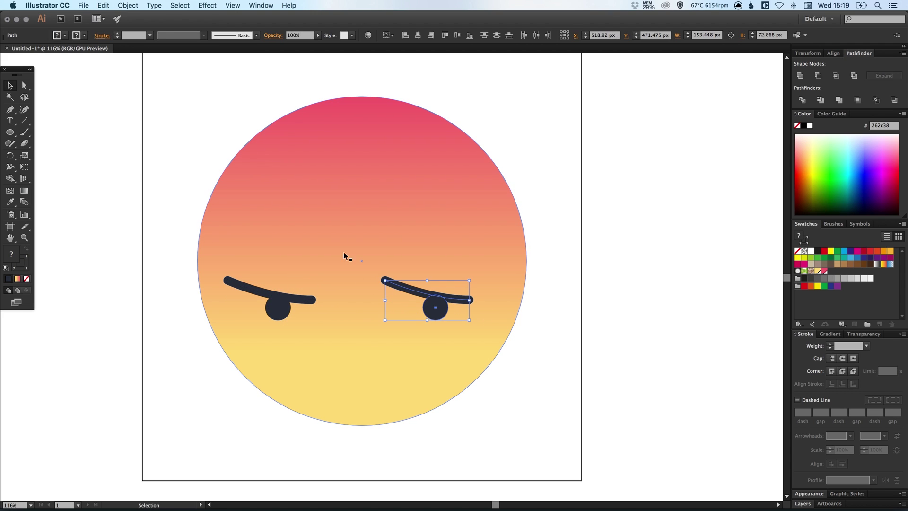
Reflect the copy across the vertical axis and nudge it into place on the right.
left_click(128, 6)
mouse_move(127, 17)
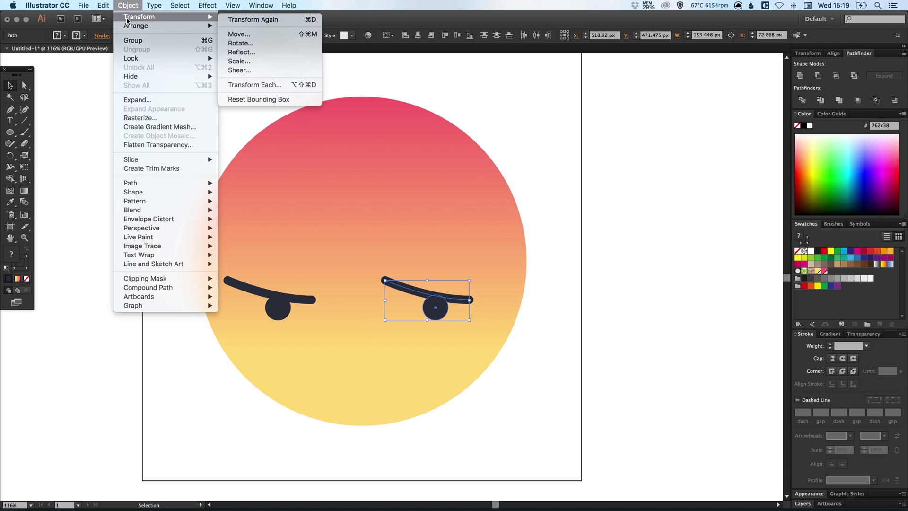
left_click(241, 52)
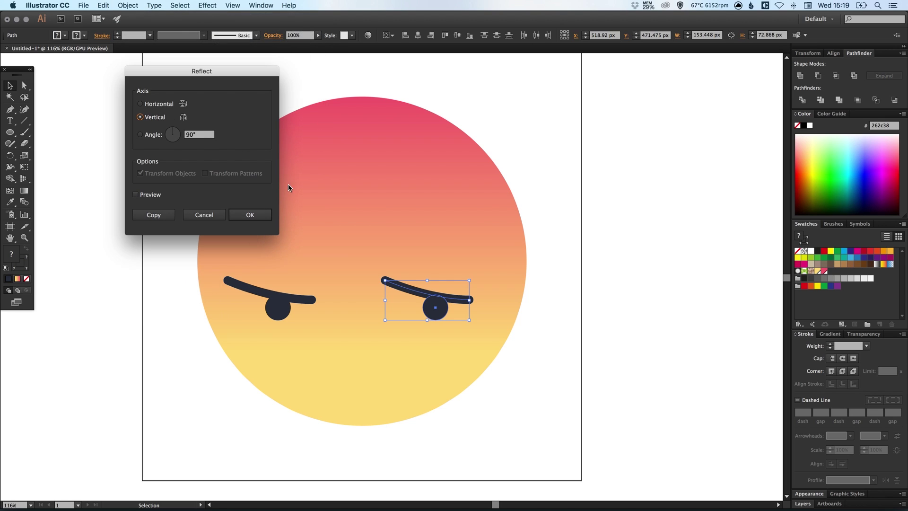
left_click(259, 219)
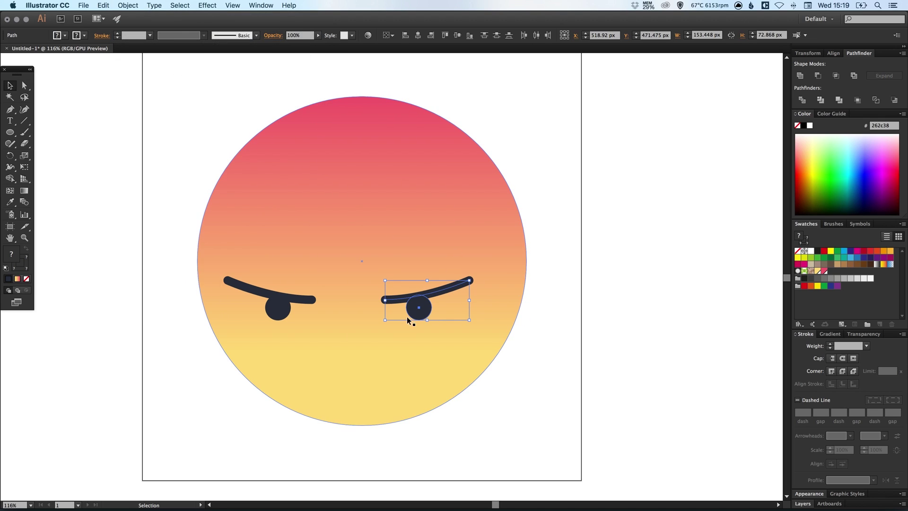
left_click_drag(418, 311, 446, 310)
left_click(596, 284)
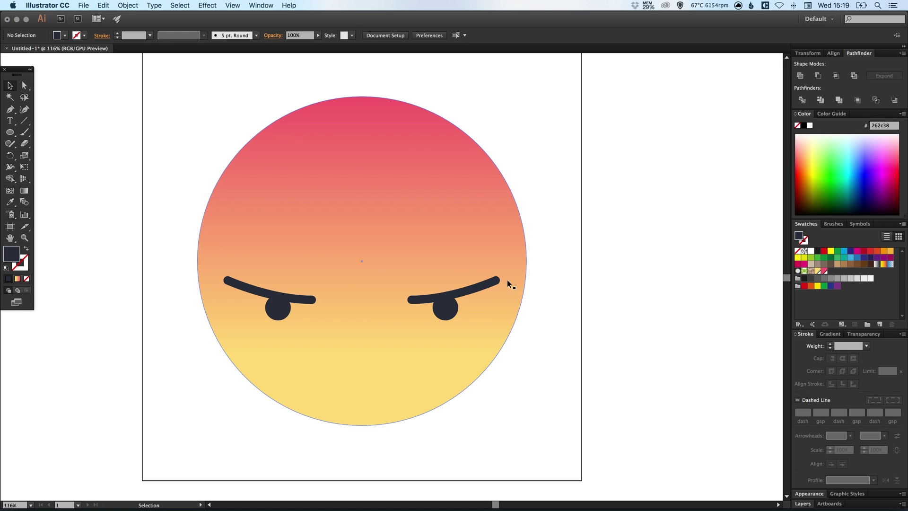
left_click_drag(537, 296, 543, 282)
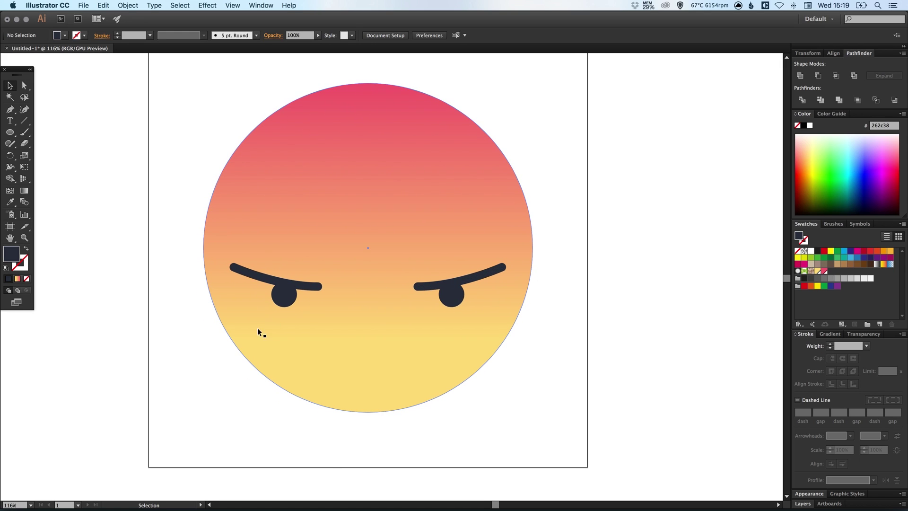
scroll(207, 389, "up", 2)
scroll(207, 389, "right", 2)
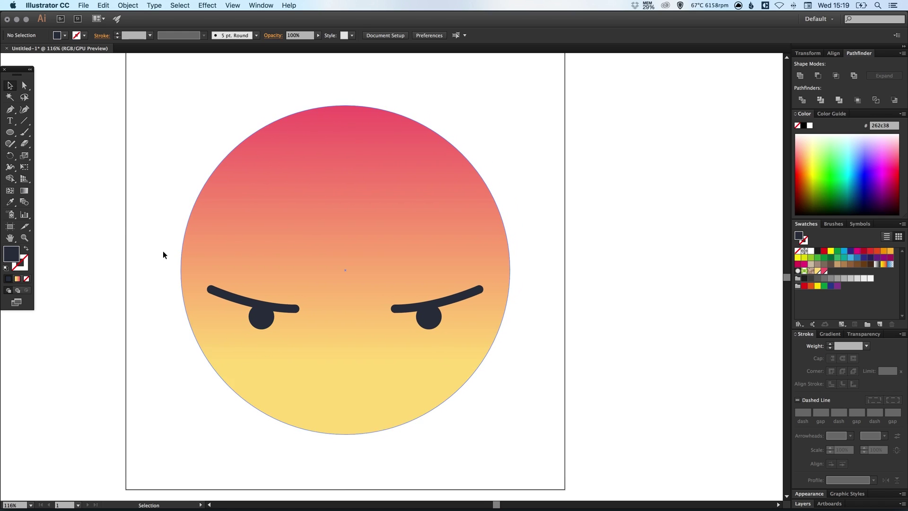
Draw a flat oval mouth below the eyes.
left_click(9, 134)
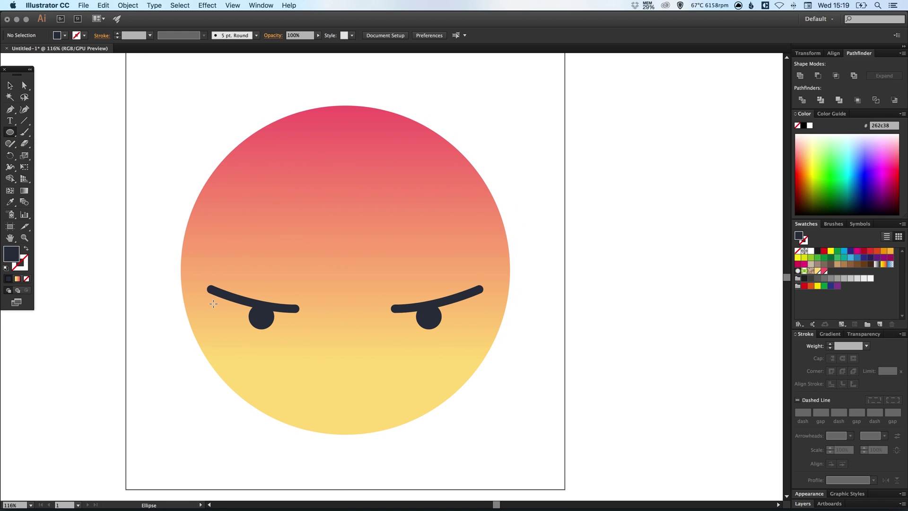
left_click_drag(289, 389, 405, 372)
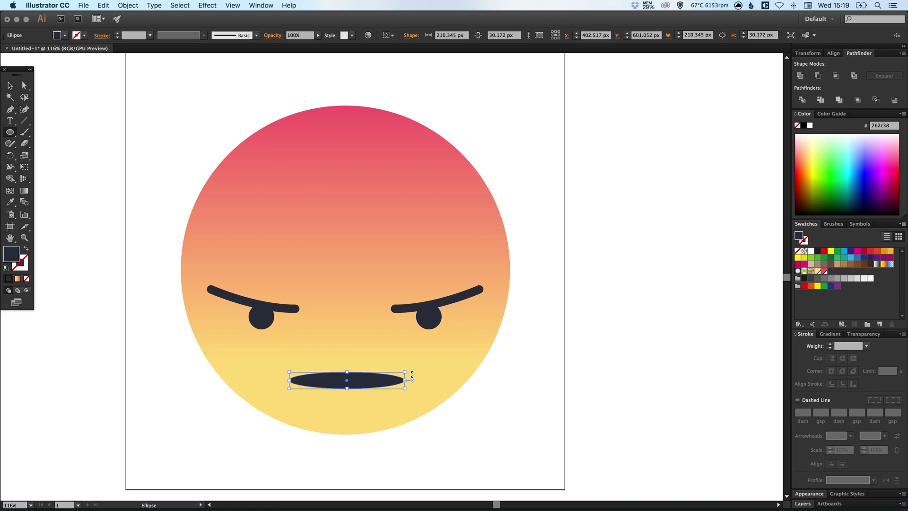
key("v")
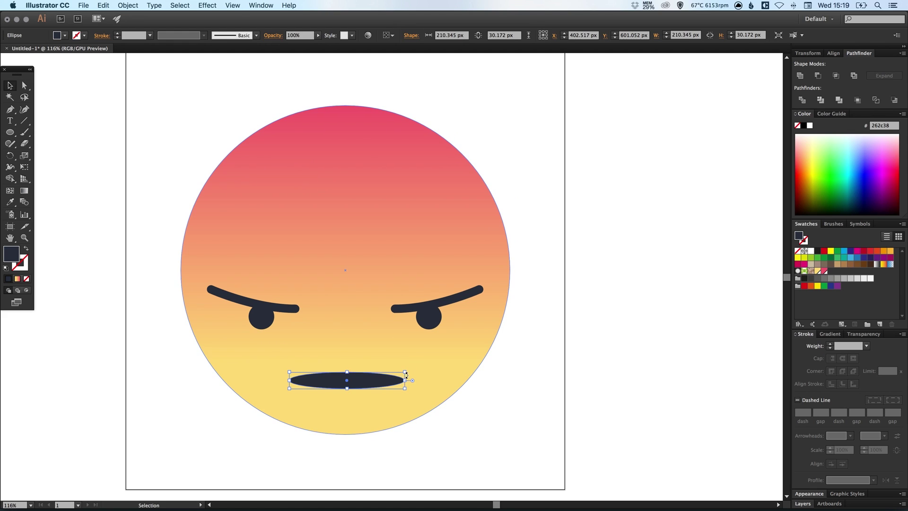
left_click(494, 422)
Raise the mouth's top anchor two nudges and centre the mouth under the eyes.
key("a")
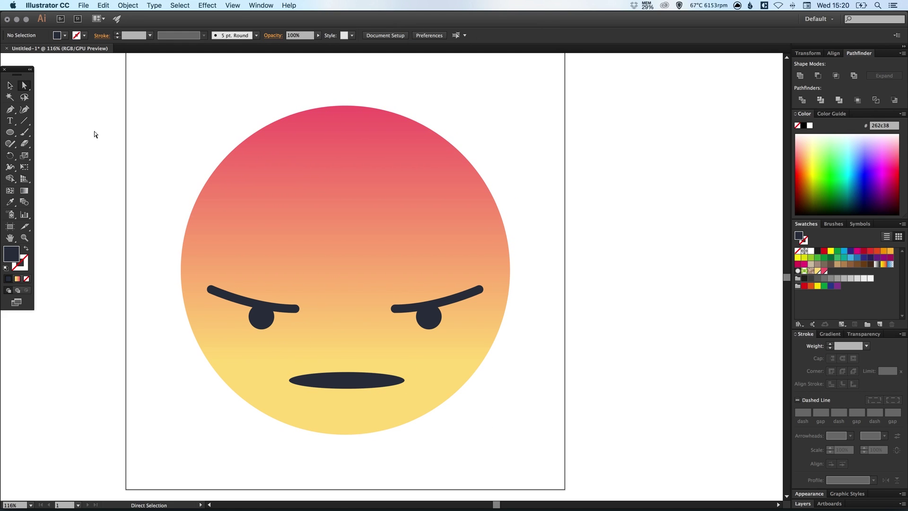
left_click(347, 372)
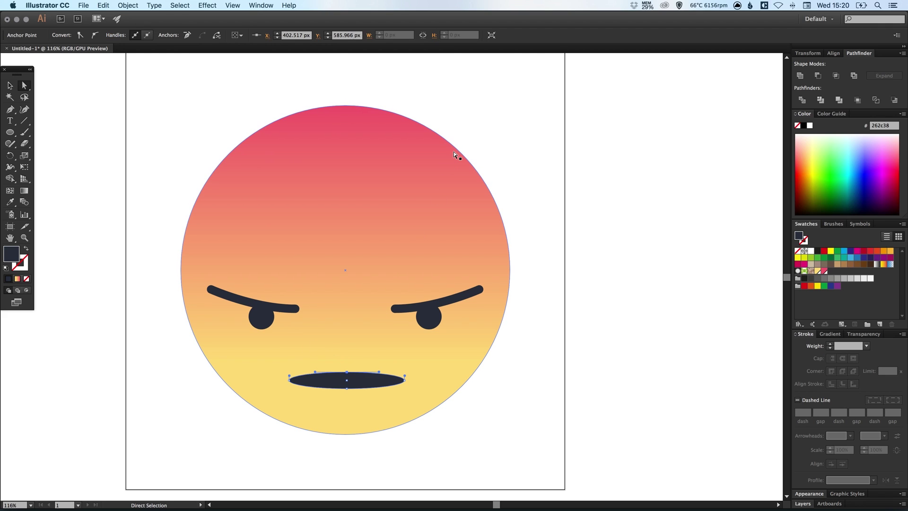
key("Up")
key("Up")
key("Up")
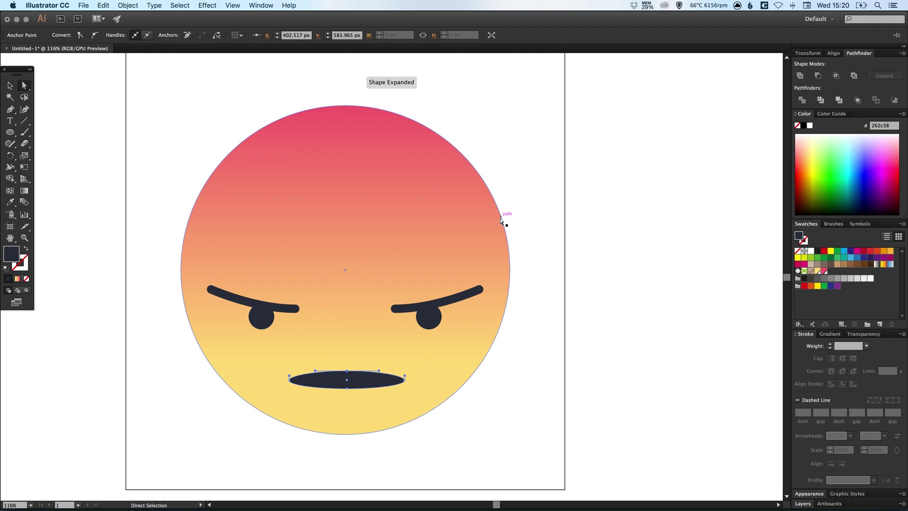
key("Up")
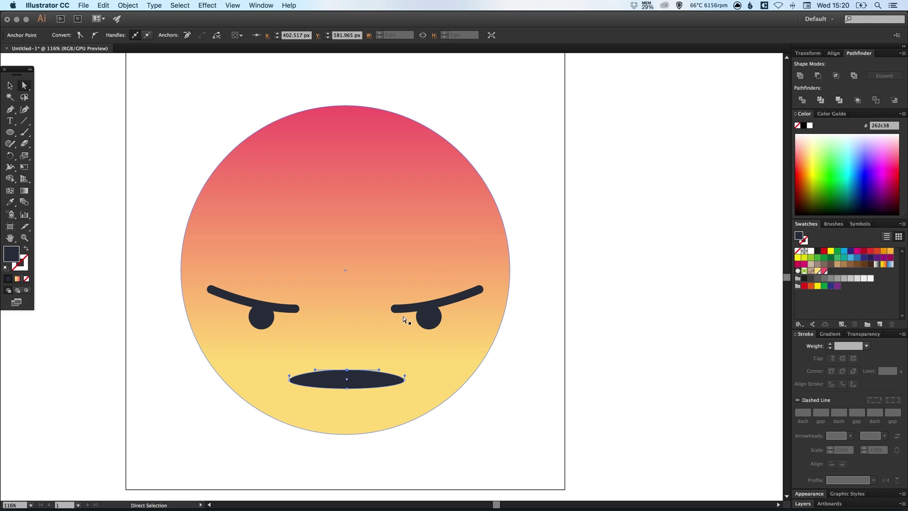
key("v")
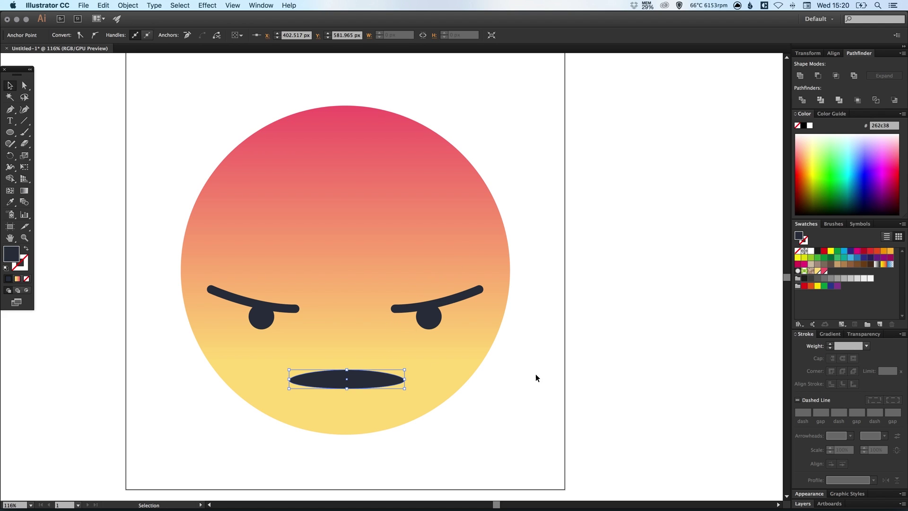
left_click(531, 387)
left_click_drag(367, 380, 353, 372)
scroll(440, 345, "down", 1)
scroll(439, 345, "right", 1)
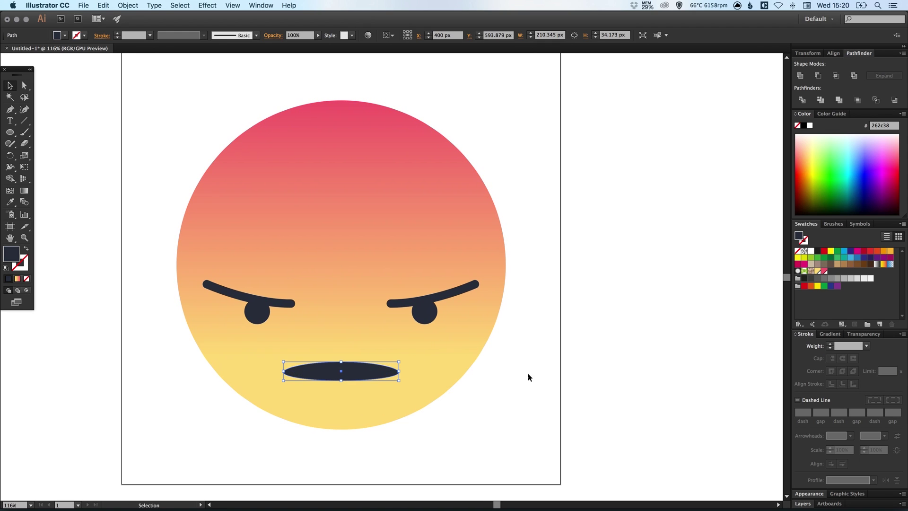
Set both eyebrows' stroke weight to 25 pt.
left_click(457, 387)
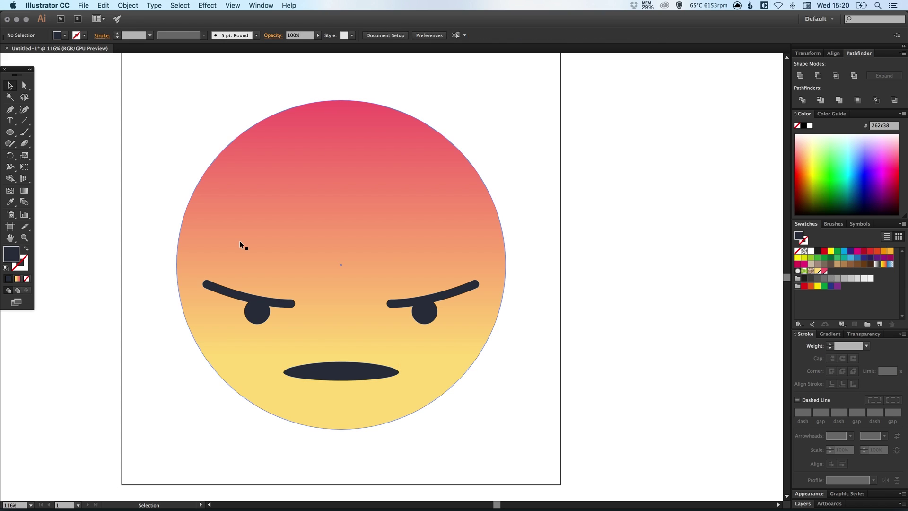
left_click(240, 295)
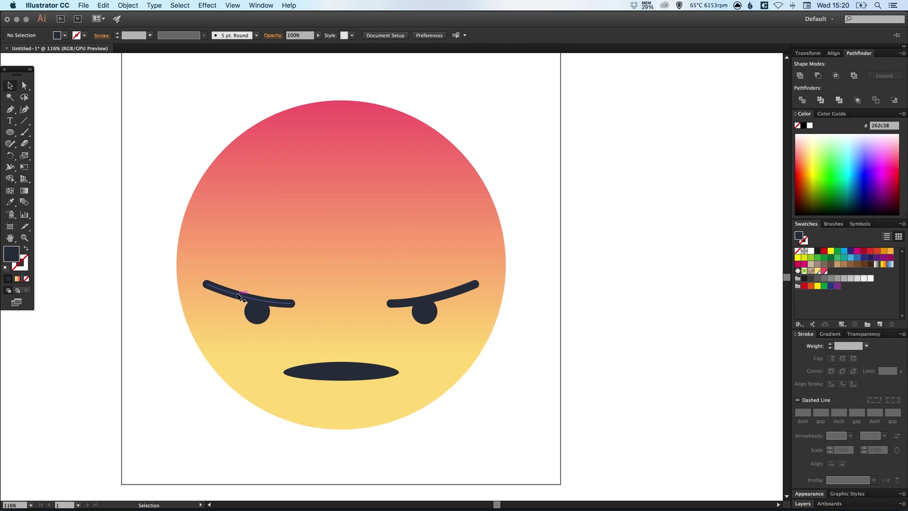
left_click(446, 291, "shift")
type("25")
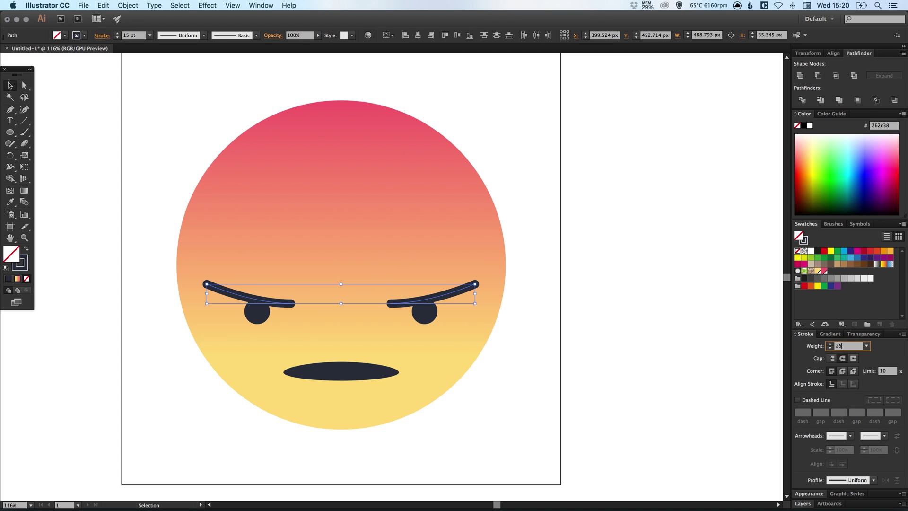
key("Return")
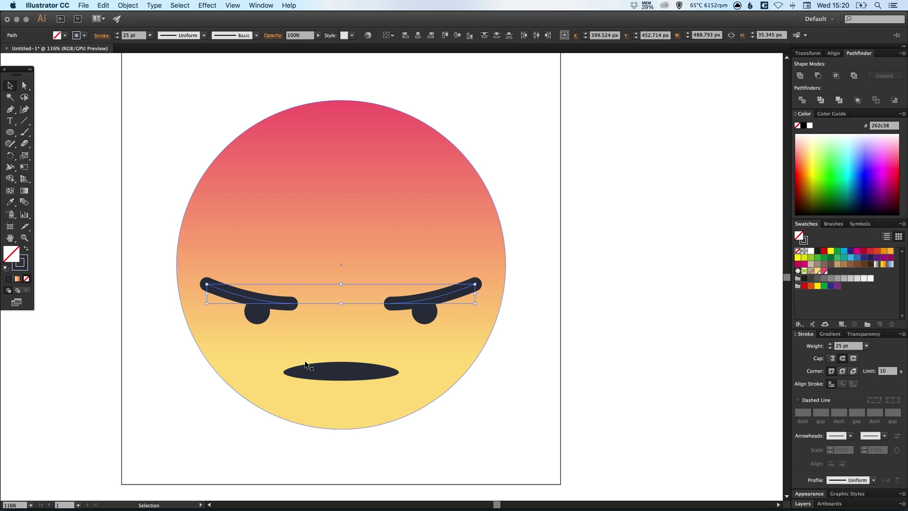
Reposition both eyes under the inner ends of the brows, nudging the right eye right.
left_click(260, 318)
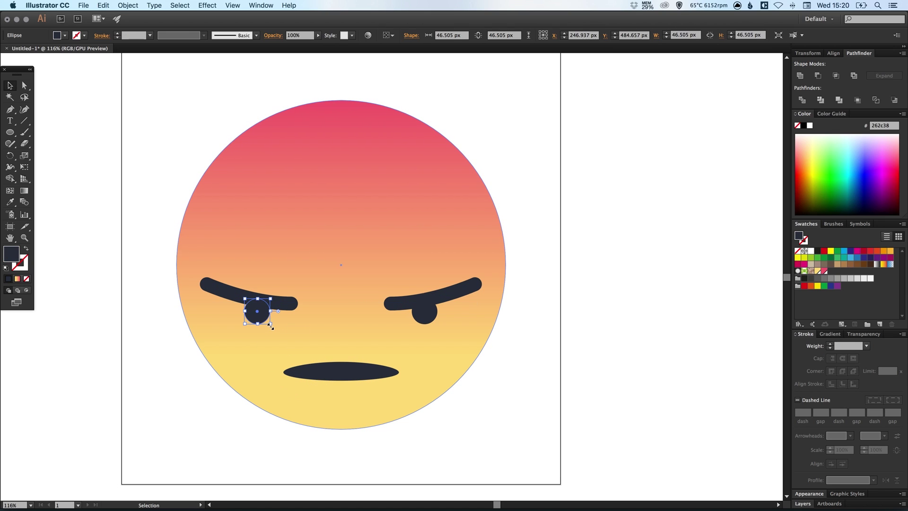
left_click(422, 319, "shift")
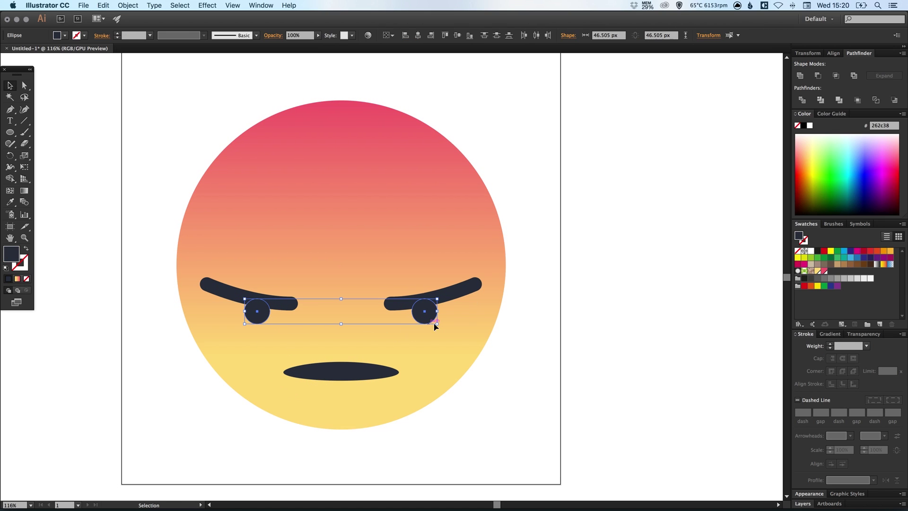
left_click_drag(441, 328, 455, 341)
mouse_move(251, 318)
left_mouse_down()
mouse_move(279, 321)
mouse_move(271, 261)
mouse_move(266, 321)
left_mouse_up()
key("ctrl+z")
left_click_drag(443, 322, 426, 326)
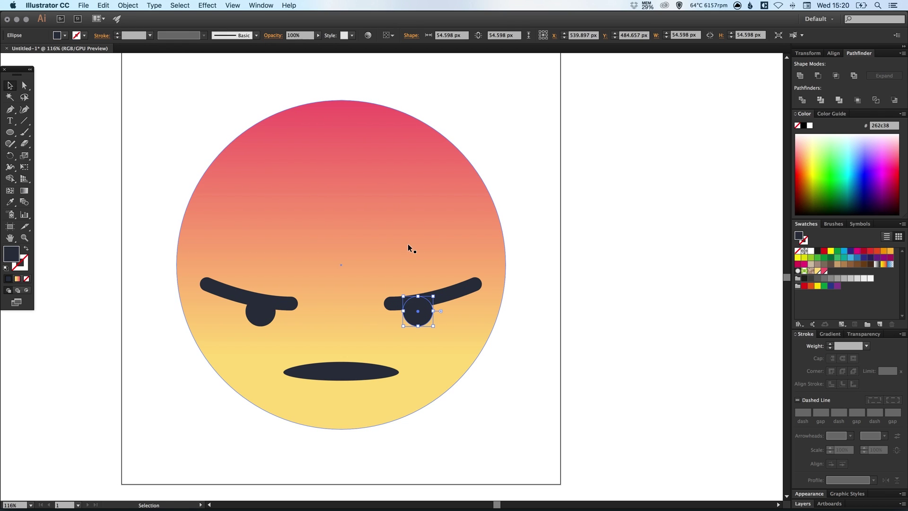
left_click(262, 321)
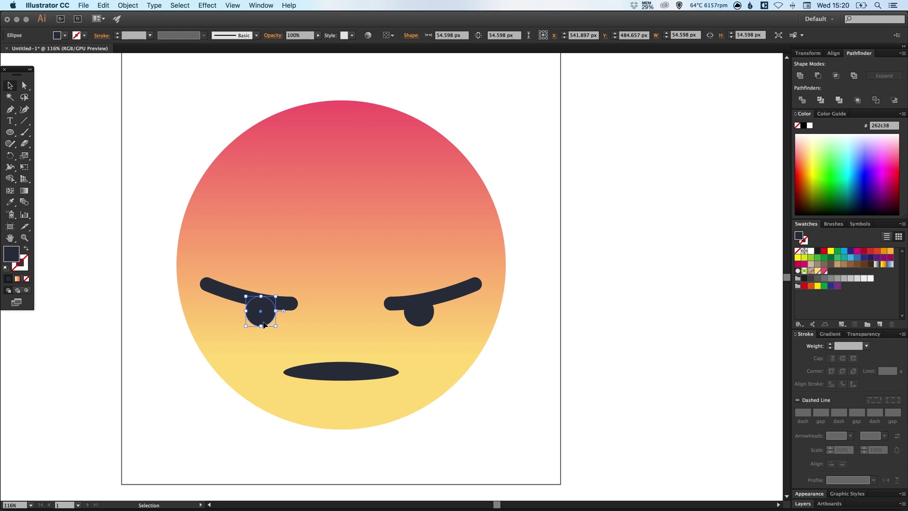
left_click(419, 316)
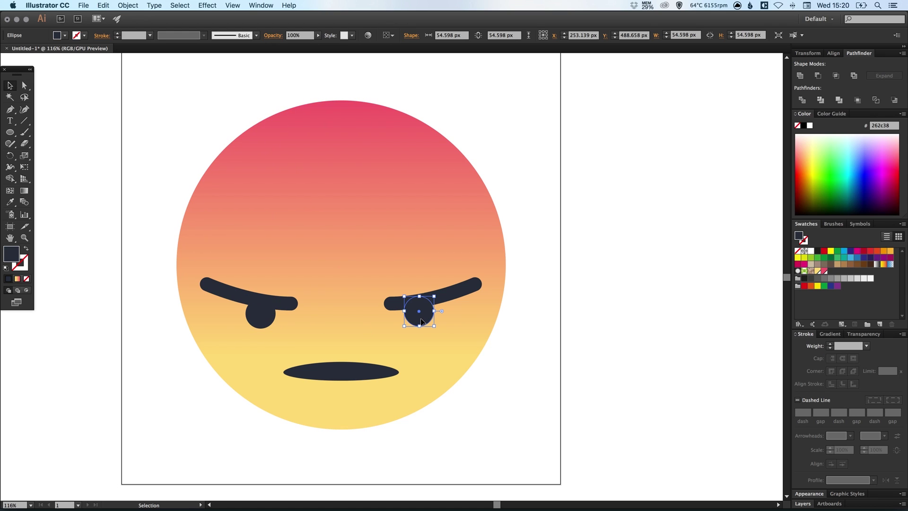
key("Right")
key("Right")
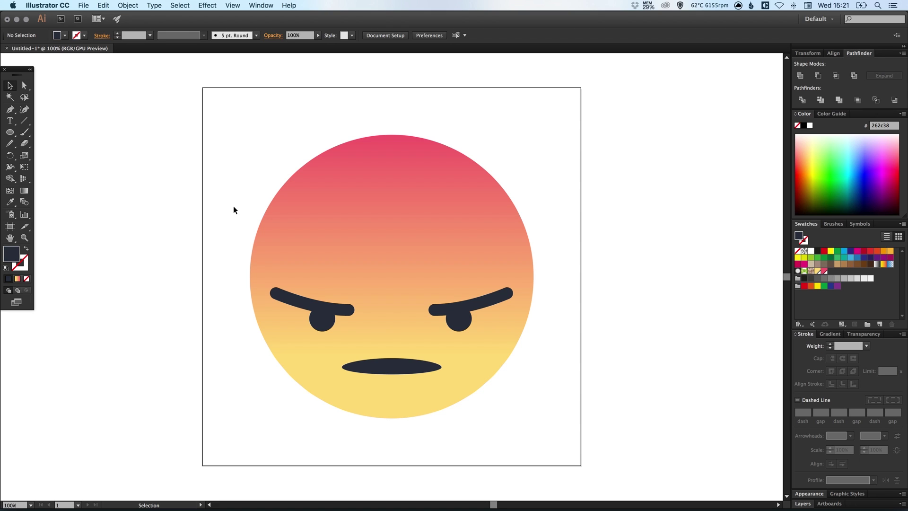
Expand both eyebrow strokes into filled shapes.
left_click(294, 299)
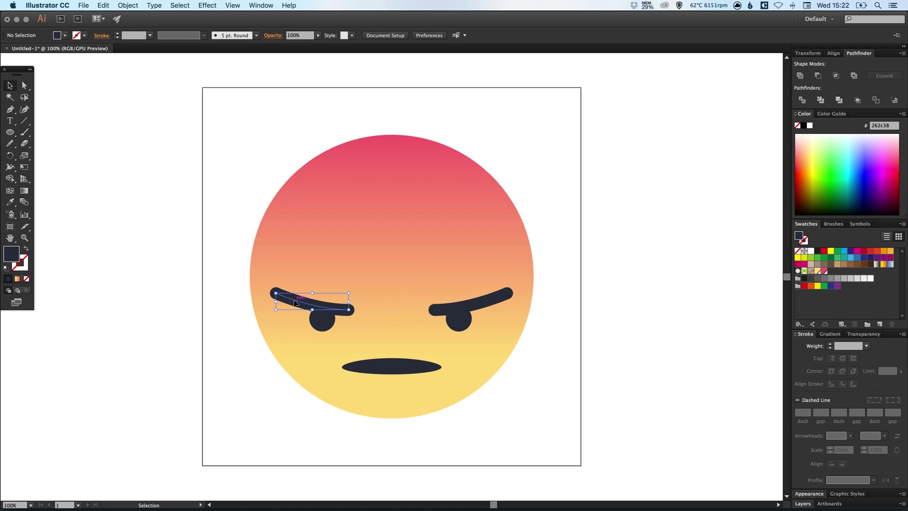
left_click(492, 300, "shift")
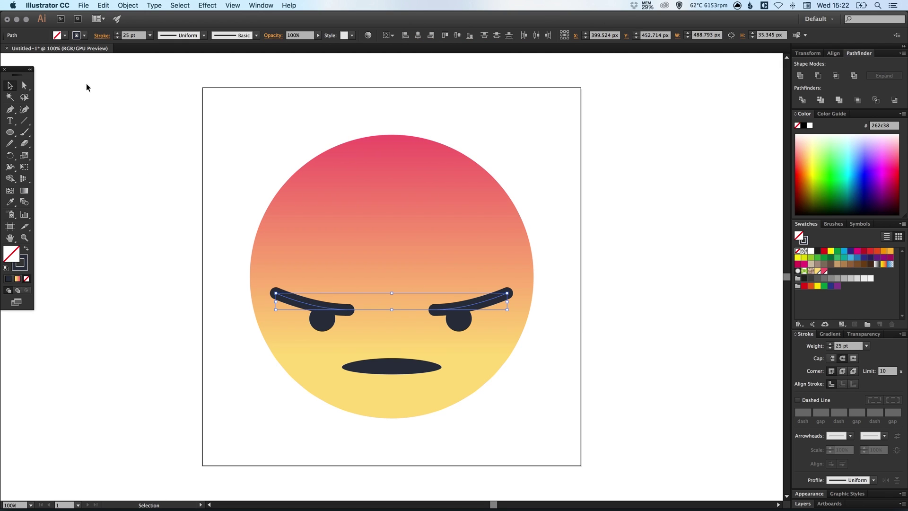
left_click(136, 6)
left_click(136, 100)
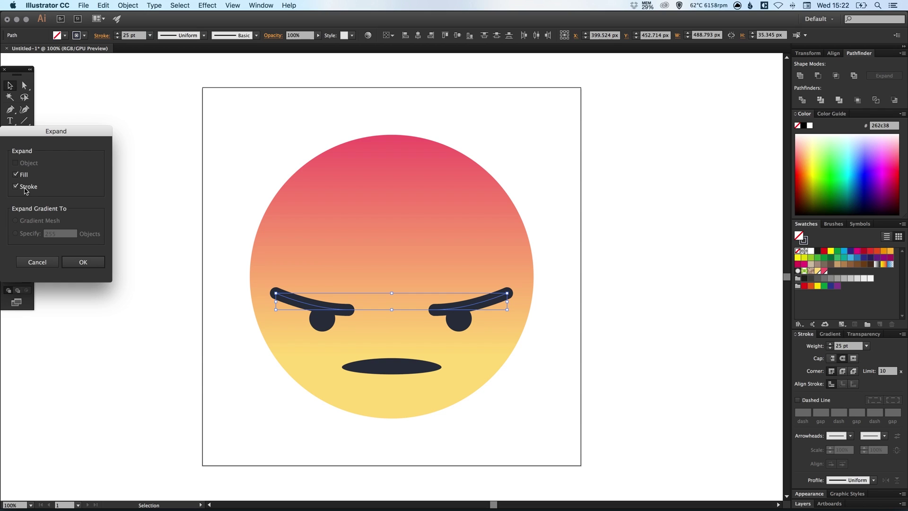
left_click(97, 263)
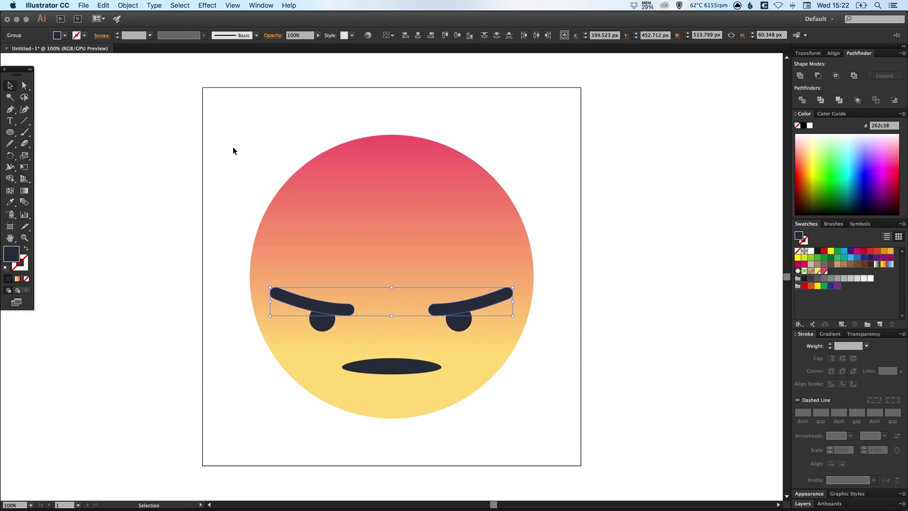
Select all emoji parts and group them into one object.
left_click_drag(234, 147, 510, 421)
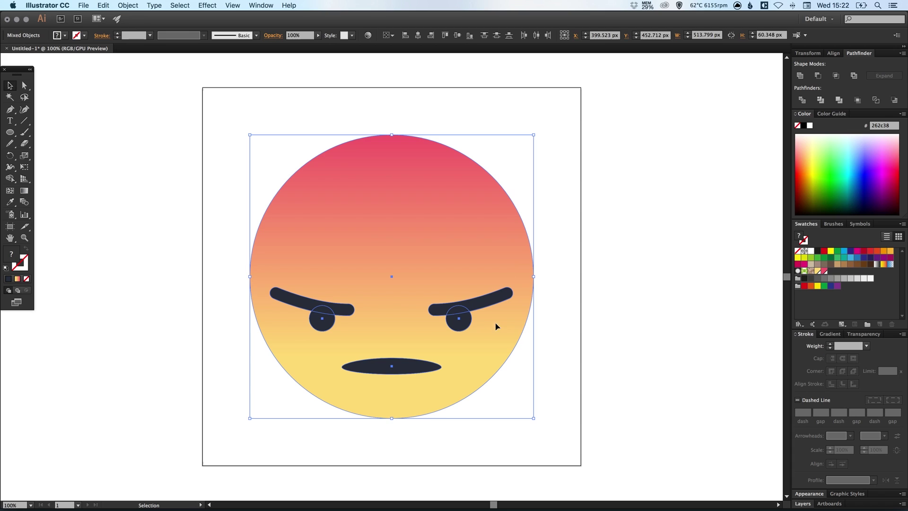
left_click(132, 7)
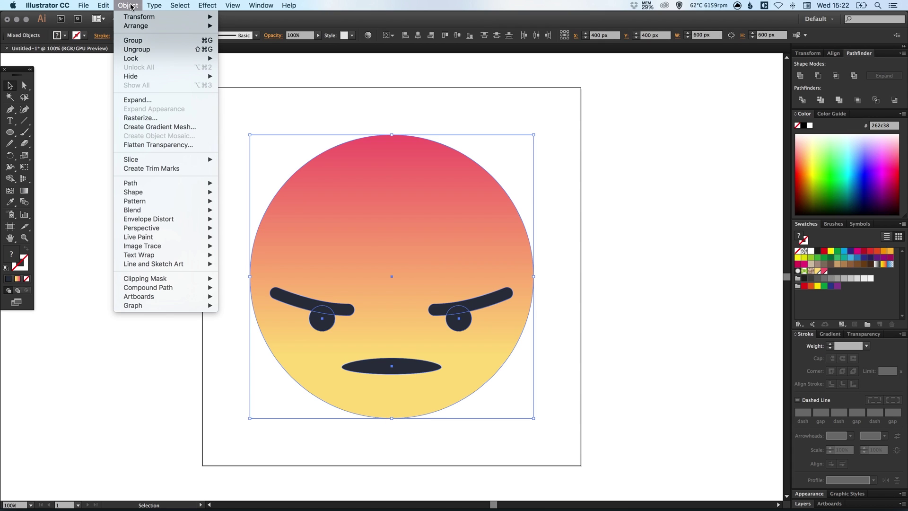
left_click(133, 39)
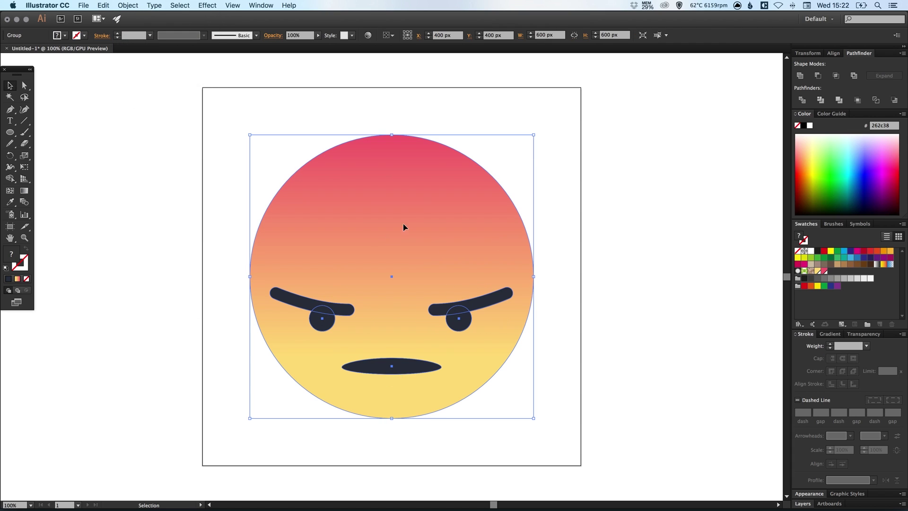
left_click_drag(534, 136, 277, 393)
left_click(226, 378)
key("z")
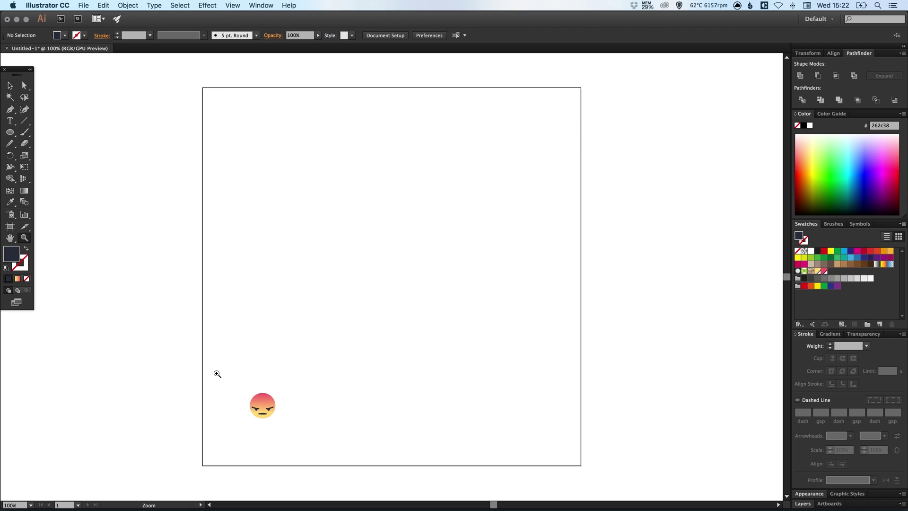
left_click_drag(217, 373, 337, 375)
key("v")
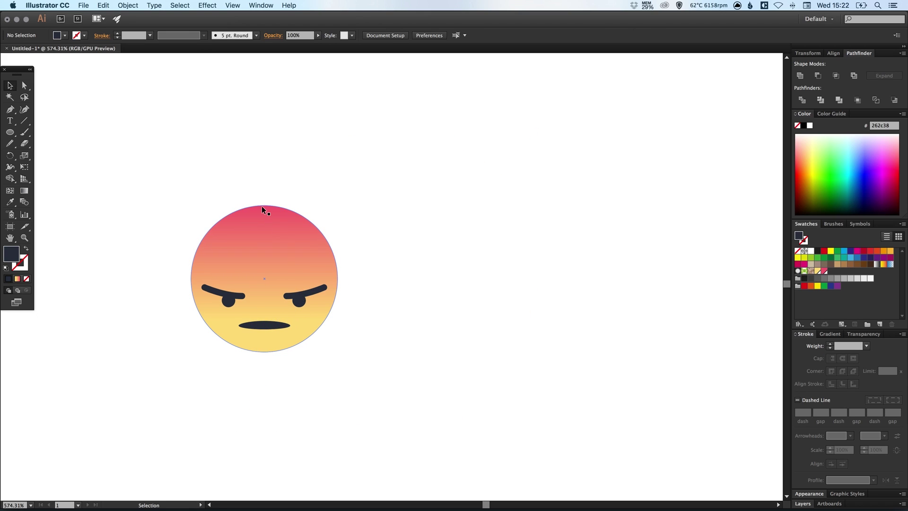
key("a")
key("super+0")
key("super+a")
key("v")
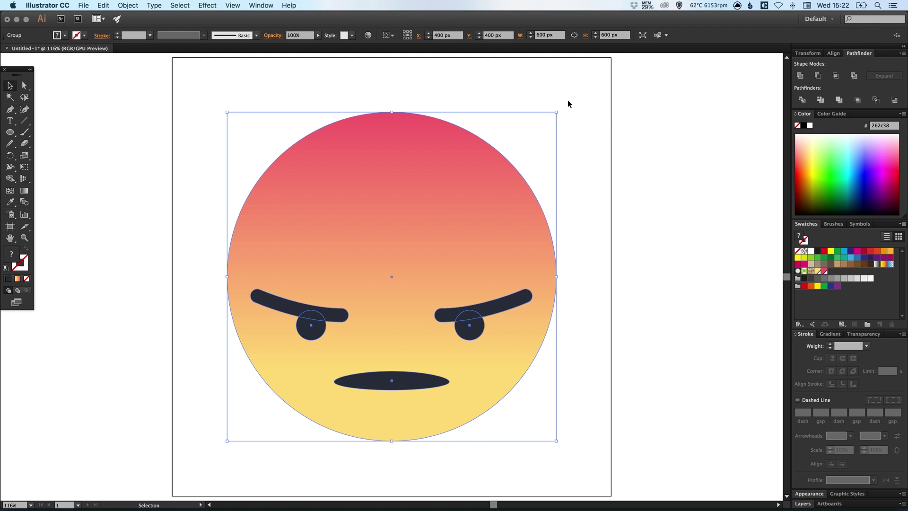
left_click(557, 118)
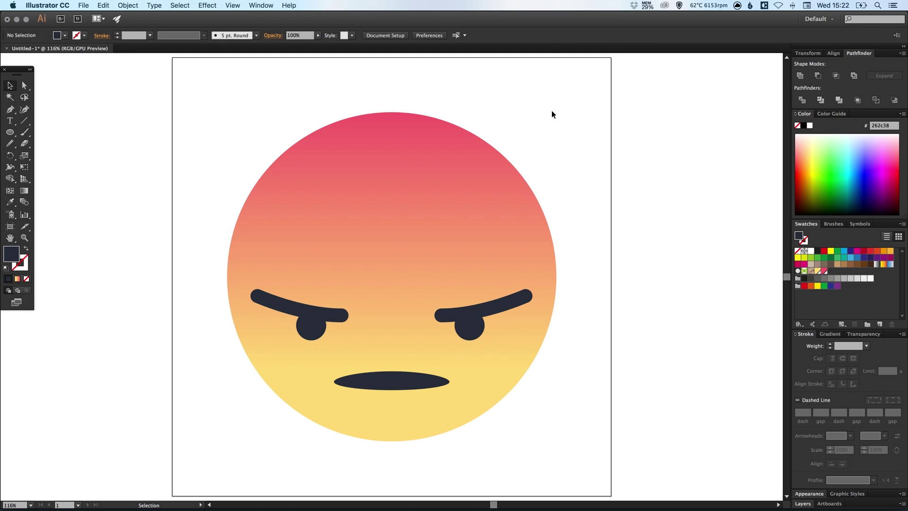